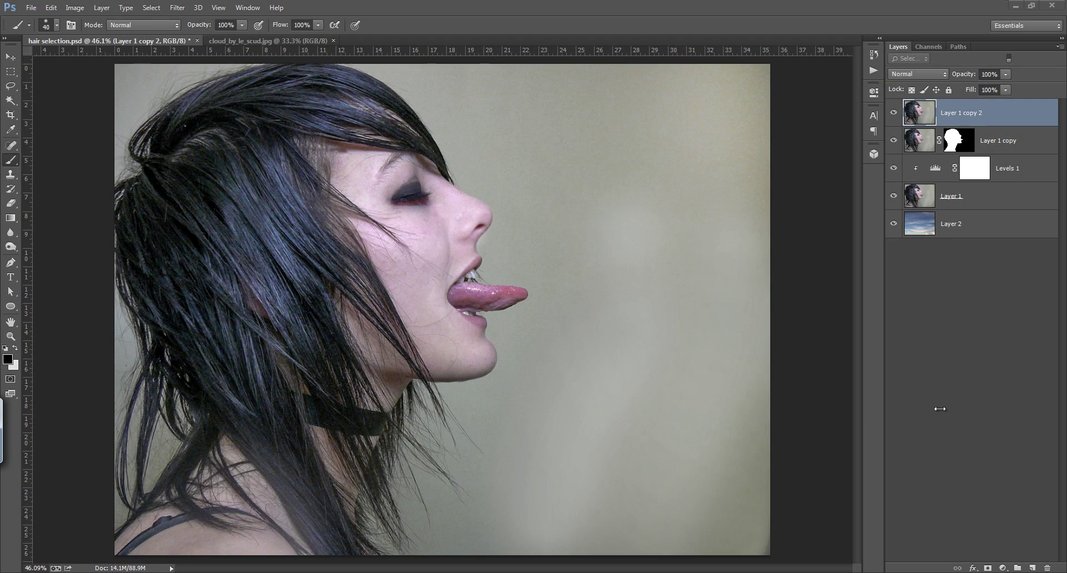
- Toggle Layer 1 copy 2 off and on to compare the sky composite with and without it
left_click(954, 385)
left_click(894, 114)
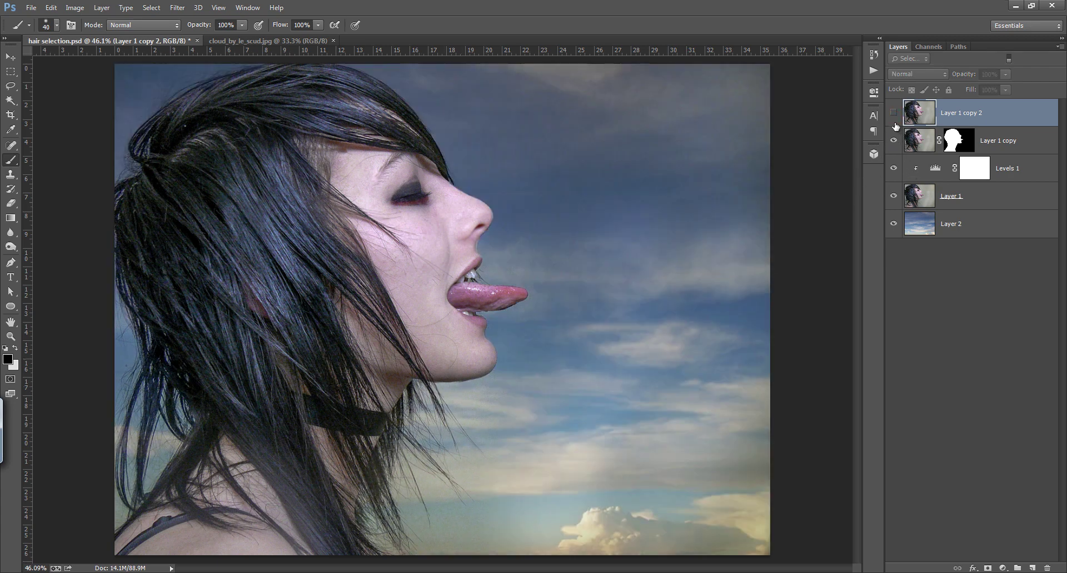
left_click(894, 115)
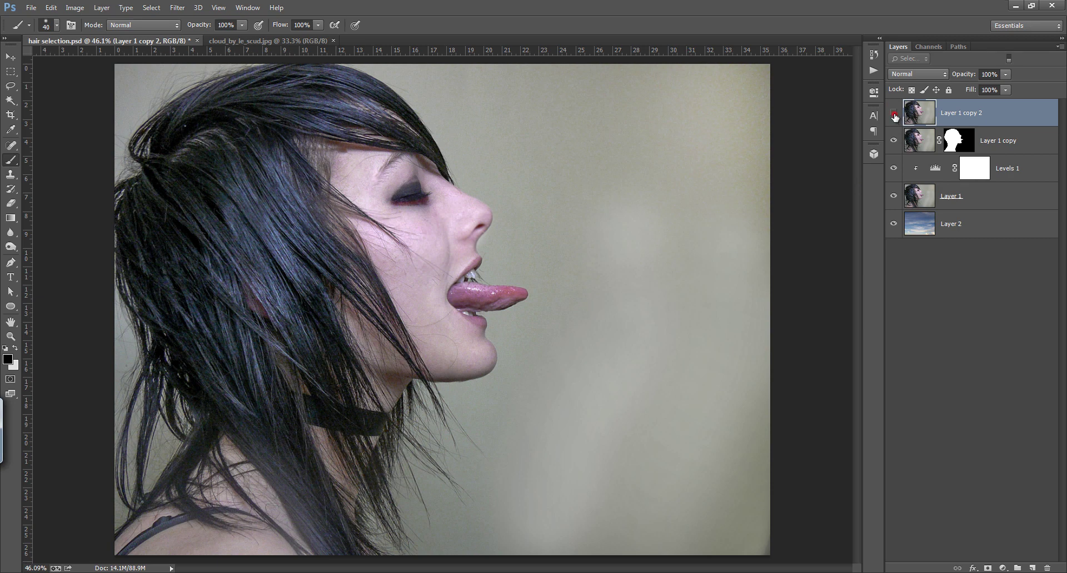
left_click(893, 115)
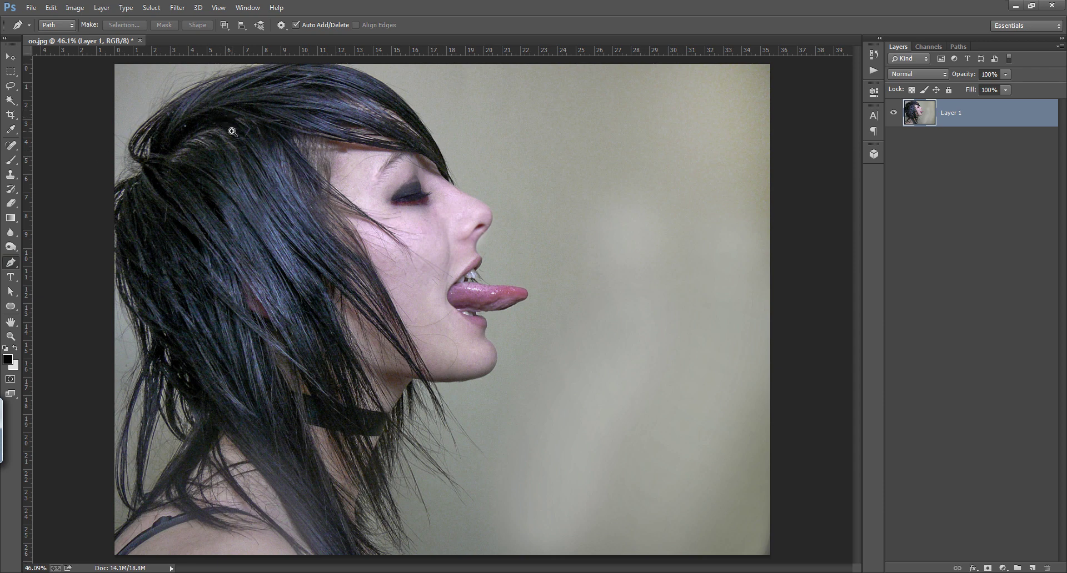
- Trace the path from the top of the hair down the forehead and around the nose tip
mouse_move(232, 131)
left_mouse_down()
mouse_move(250, 131)
mouse_move(237, 144)
left_mouse_up()
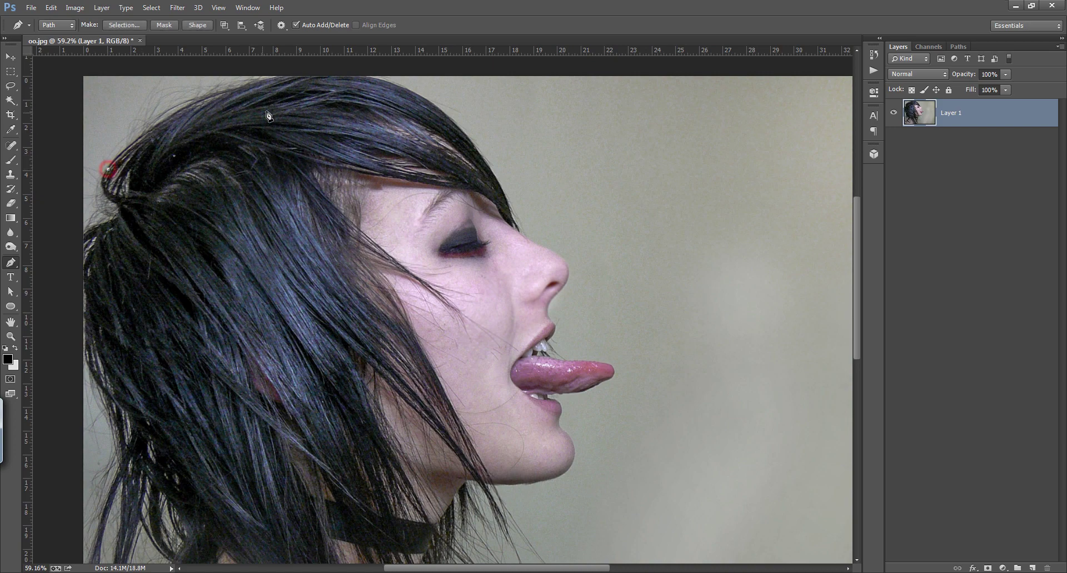
left_click_drag(286, 77, 324, 75)
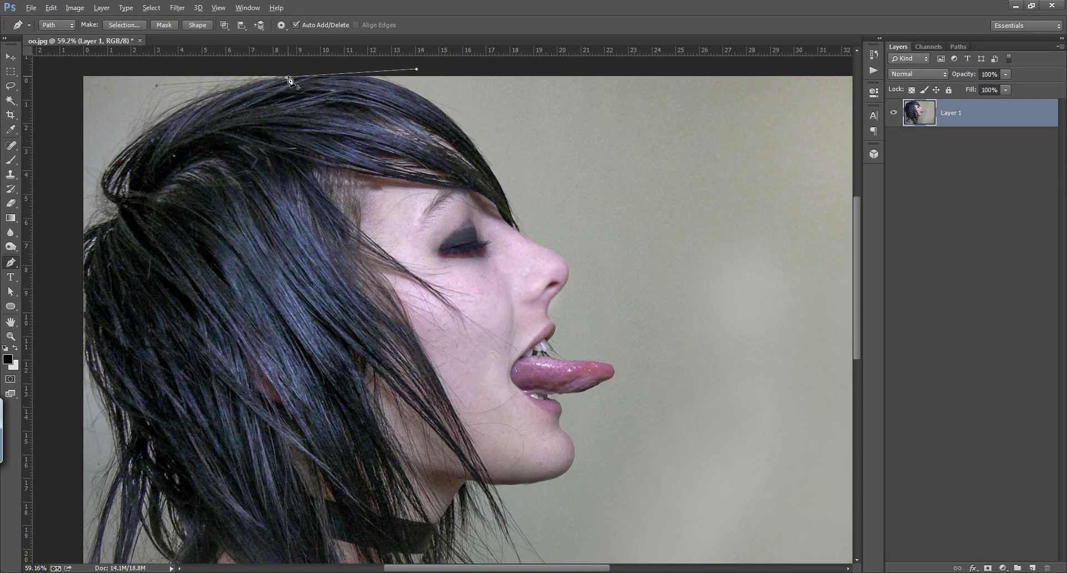
left_click(342, 91)
mouse_move(448, 153)
left_mouse_down()
mouse_move(484, 214)
mouse_move(494, 300)
left_mouse_up()
scroll(489, 220, "up", 5)
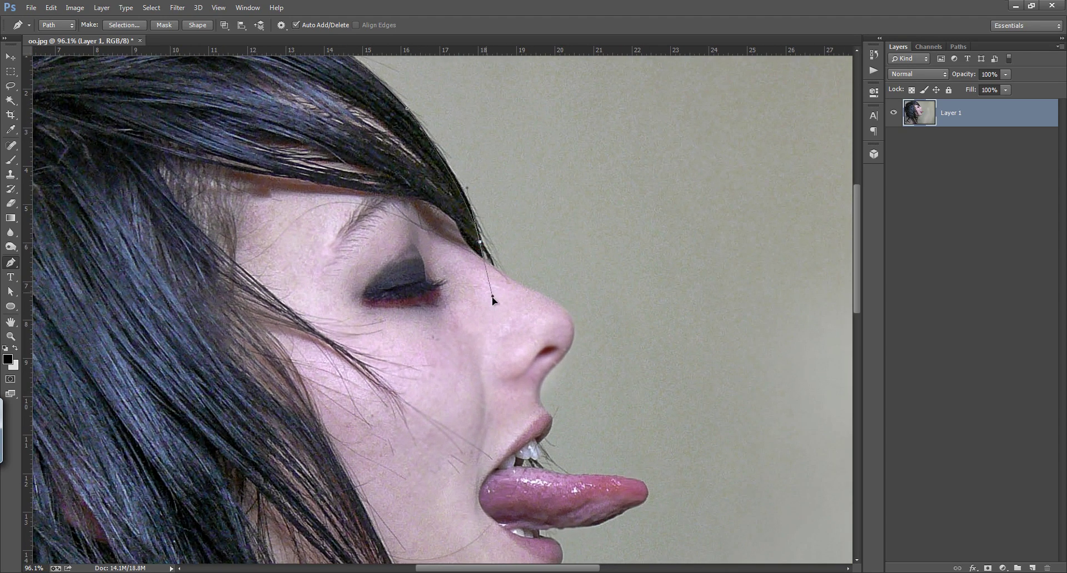
left_click(486, 262)
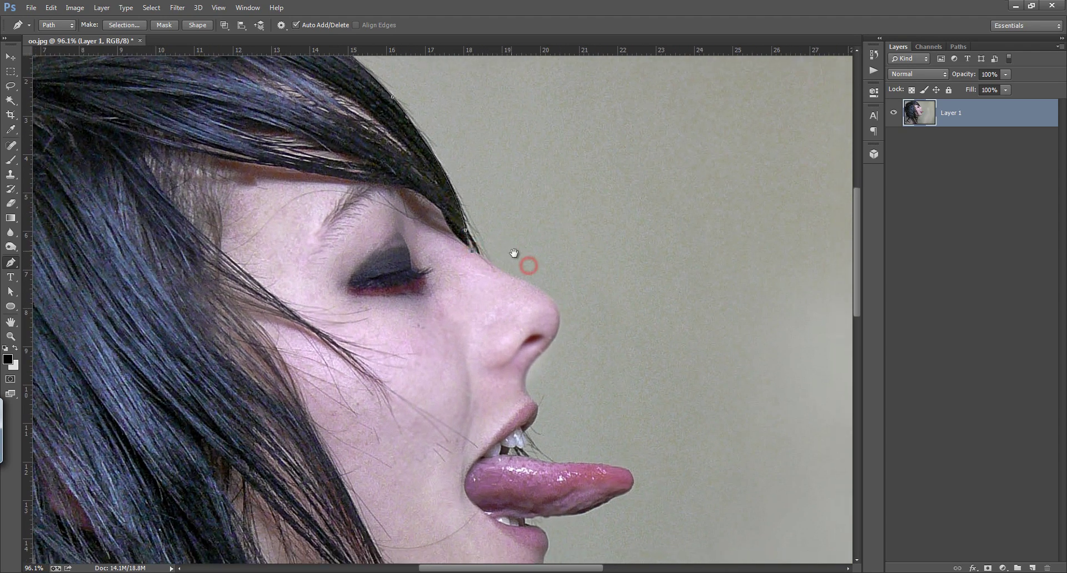
mouse_move(514, 276)
left_mouse_down()
mouse_move(535, 285)
mouse_move(504, 260)
left_mouse_up()
left_click(554, 306)
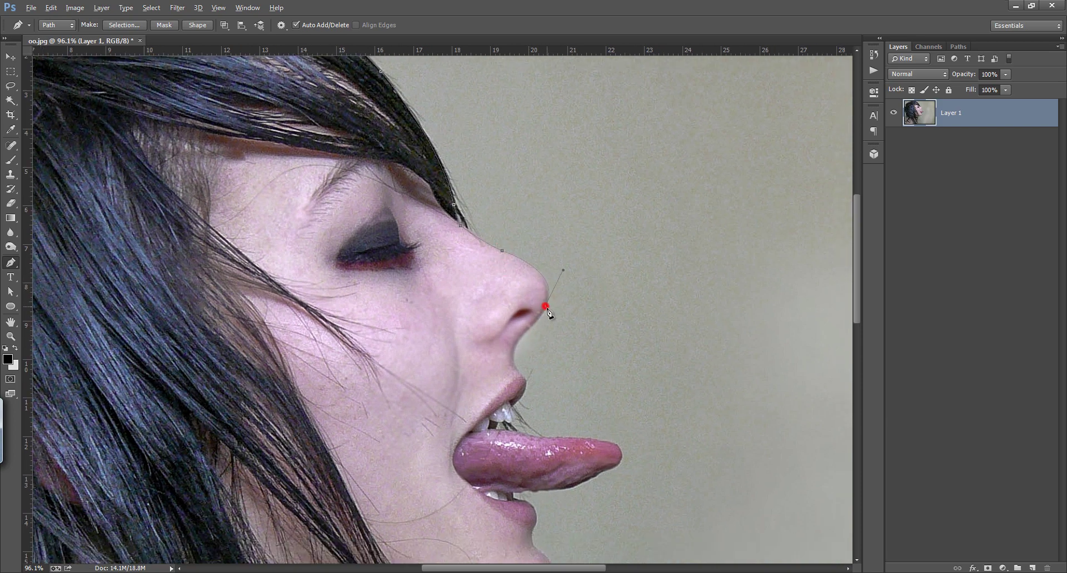
mouse_move(550, 306)
left_mouse_down()
mouse_move(560, 274)
mouse_move(532, 290)
mouse_move(545, 217)
left_mouse_up()
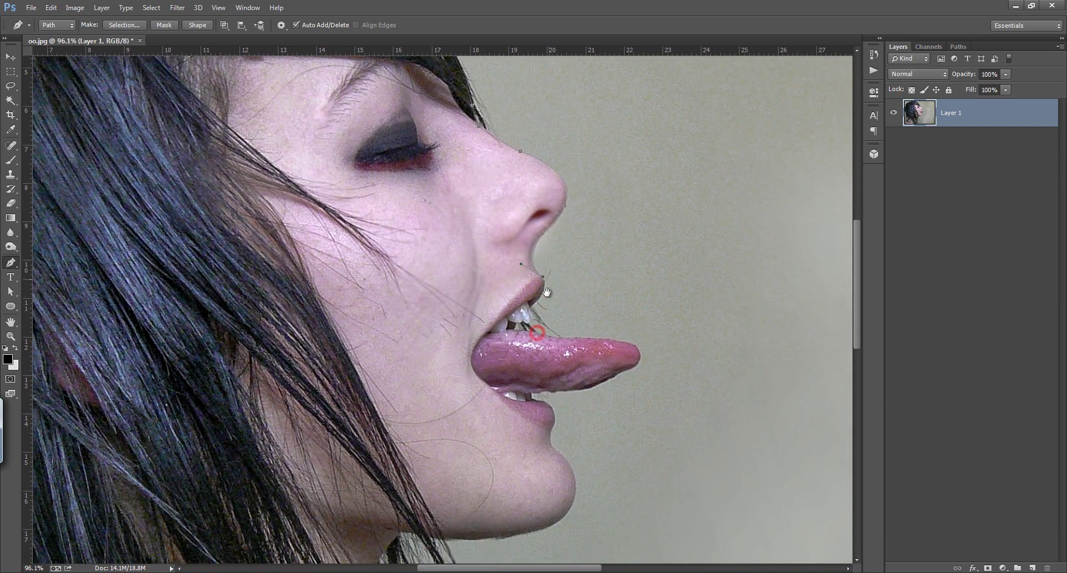
- Continue the path over the upper lip, teeth, tongue tip and lower lip, undoing one stray anchor
left_click_drag(548, 259, 555, 275)
left_click(538, 315)
scroll(537, 317, "up", 3)
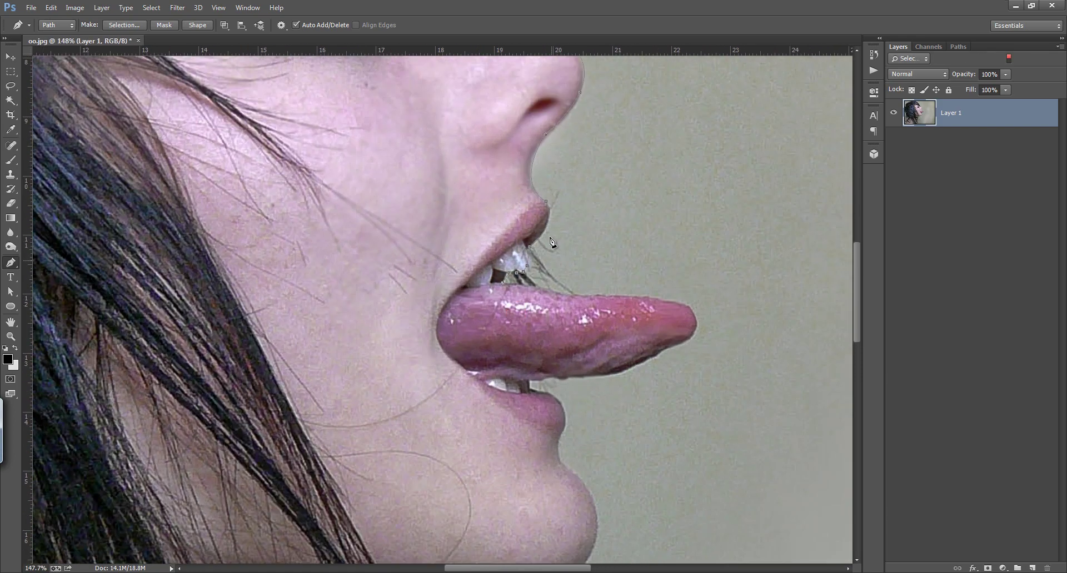
left_click(554, 284)
left_click_drag(556, 286, 515, 235)
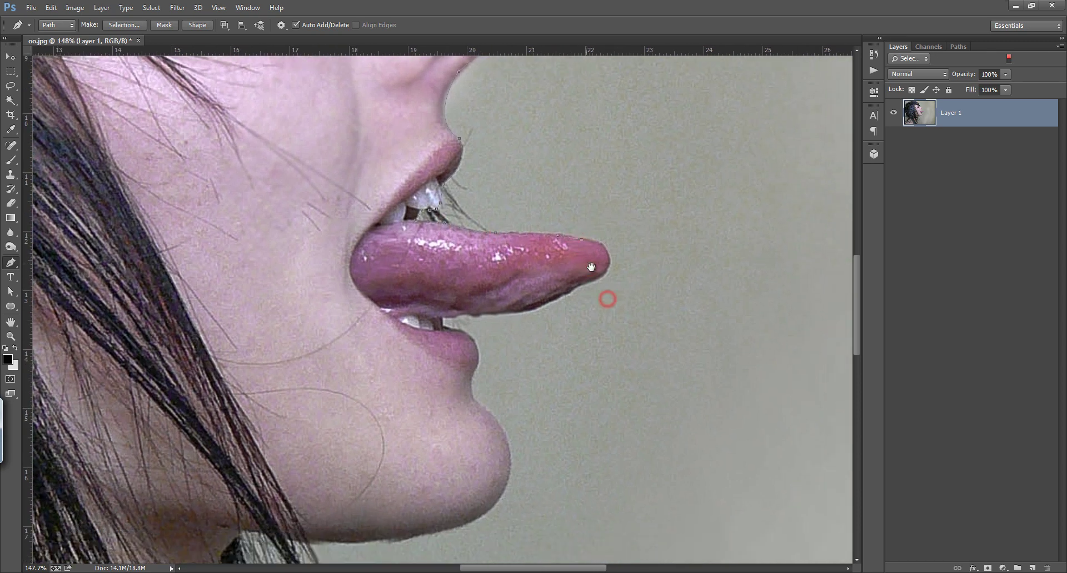
mouse_move(627, 263)
left_mouse_down()
mouse_move(619, 288)
mouse_move(584, 293)
left_mouse_up()
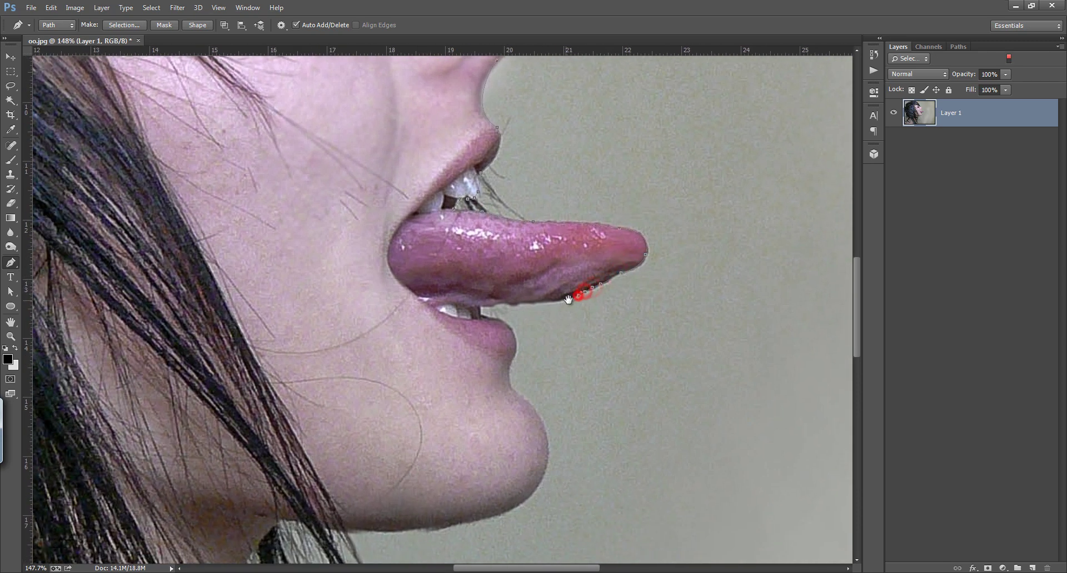
left_click(510, 306)
left_click_drag(516, 315, 507, 255)
left_click(537, 276)
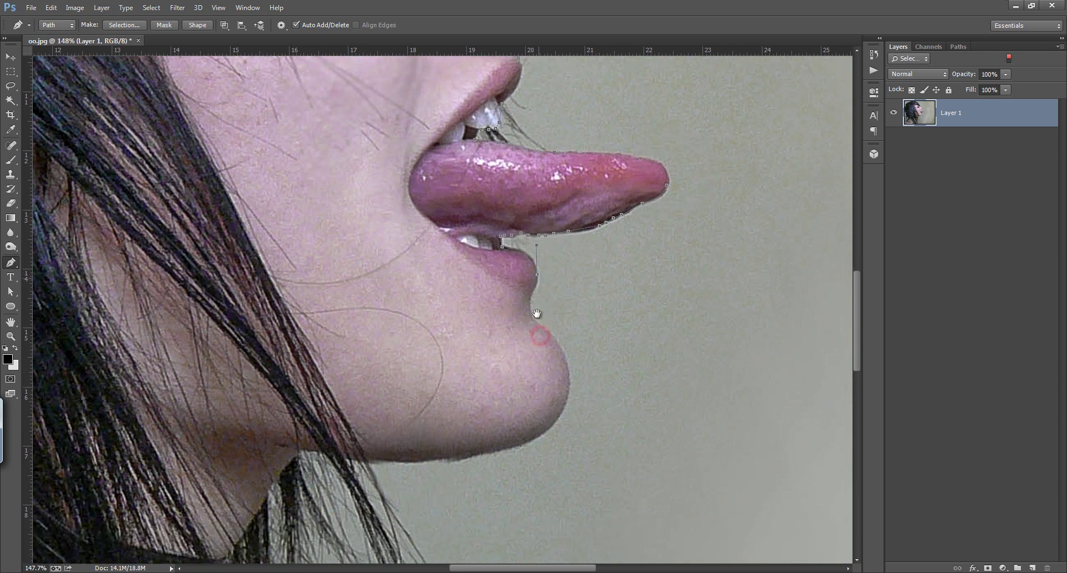
key("ctrl+z")
- Extend the path along the chin and under the jaw
left_click(548, 318)
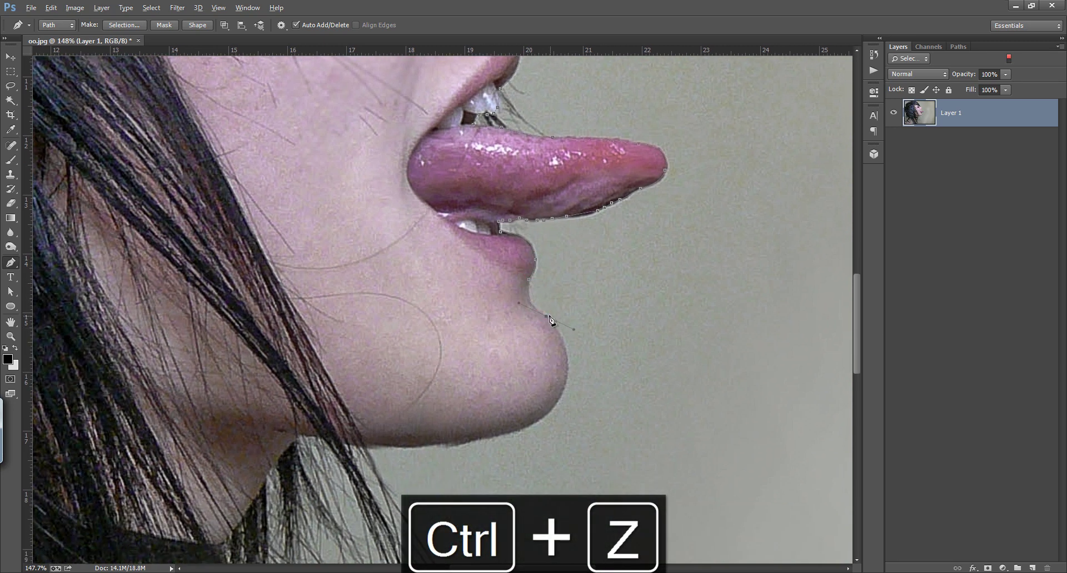
scroll(556, 324, "down", 3)
left_click_drag(561, 334, 533, 375)
scroll(554, 349, "down", 2)
left_click(458, 313)
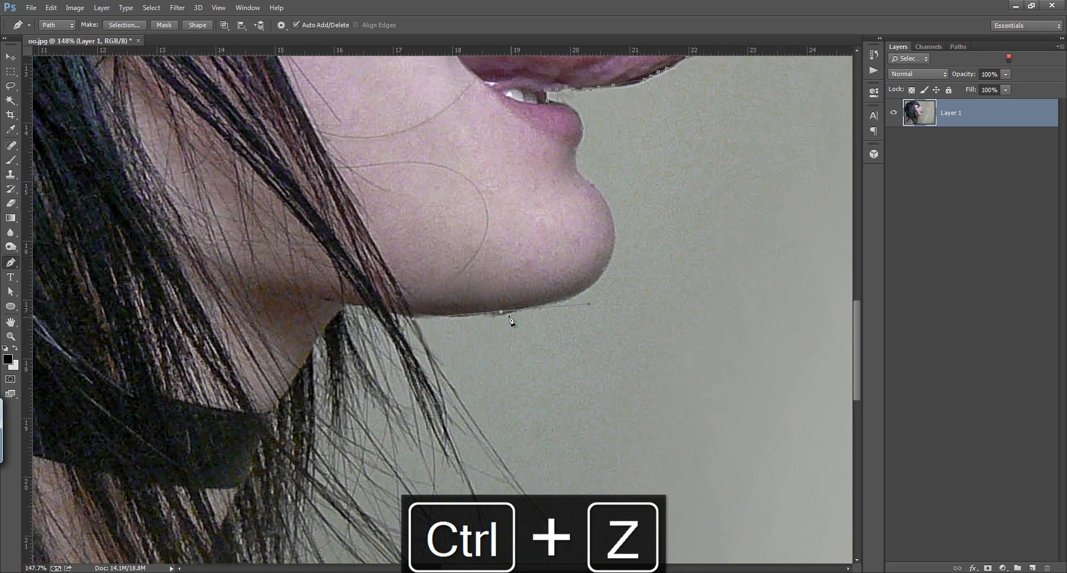
scroll(500, 319, "left", 5)
left_click(508, 315)
scroll(513, 326, "down", 2)
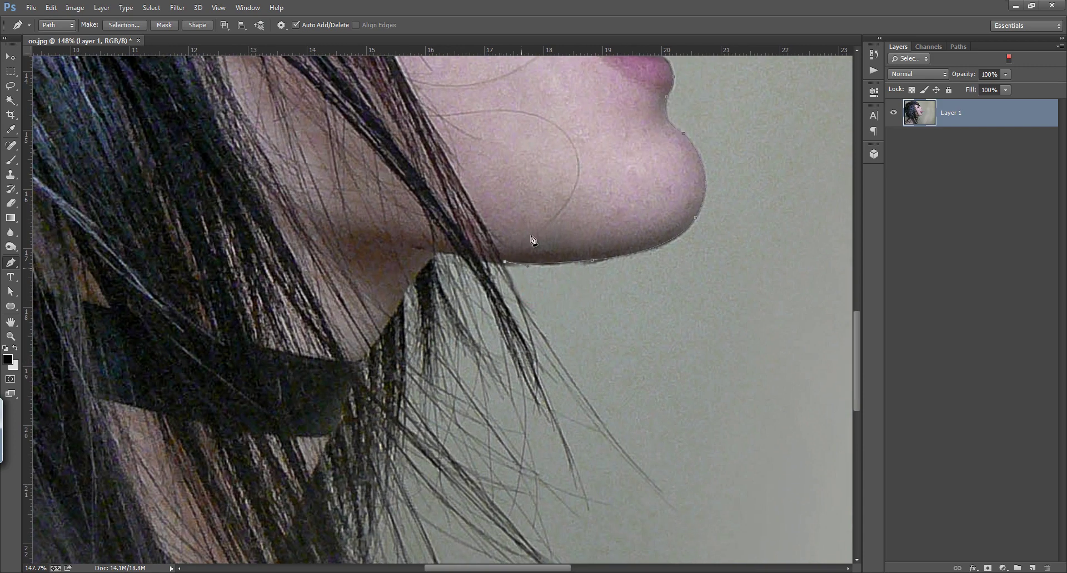
scroll(549, 254, "down", 4)
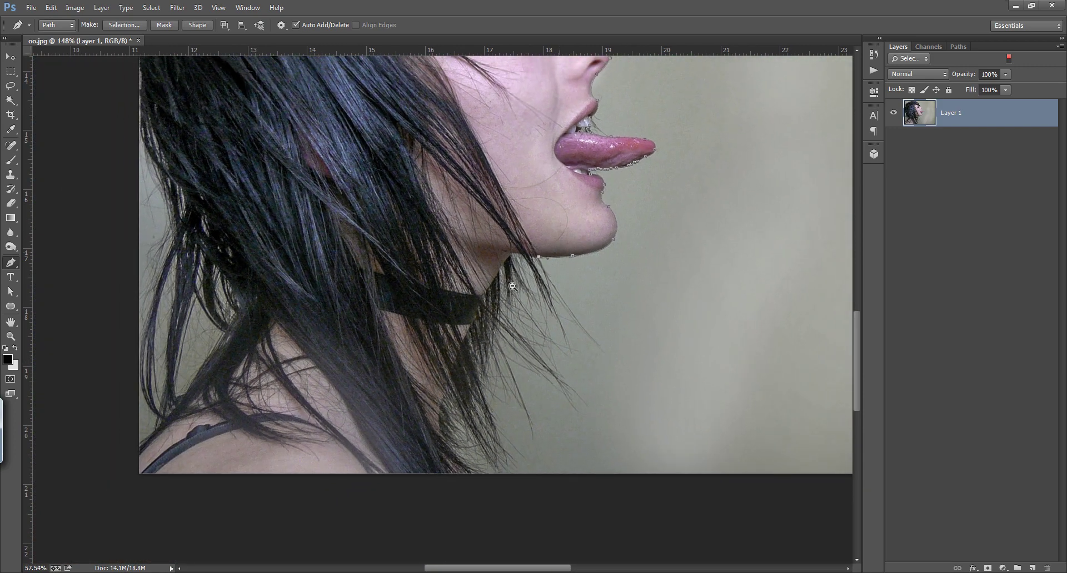
- Add path anchors below the chin, down the neck and through the hair strands to the lower edge
scroll(539, 273, "up", 2)
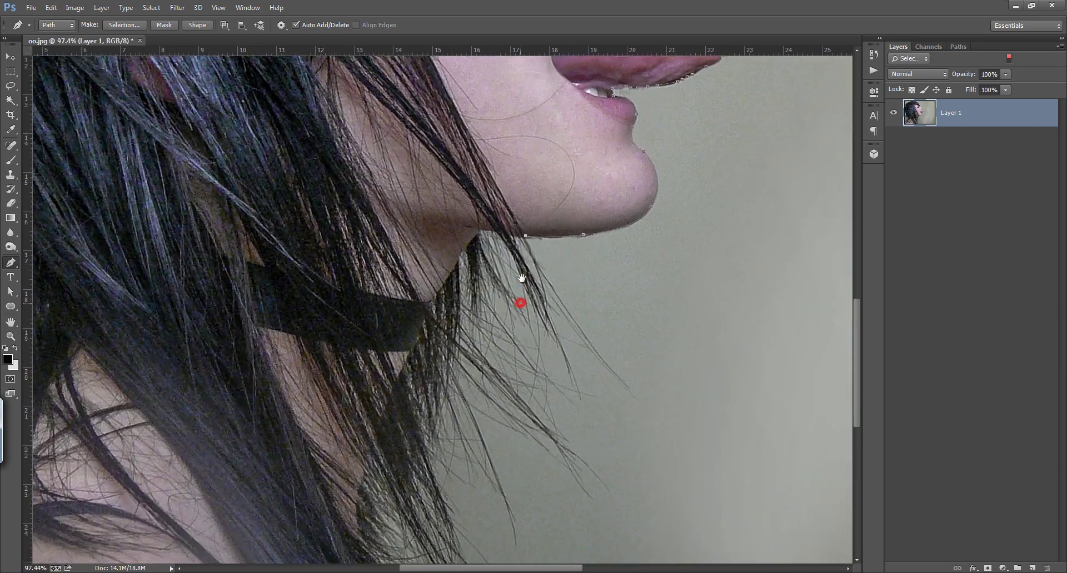
scroll(523, 303, "down", 1)
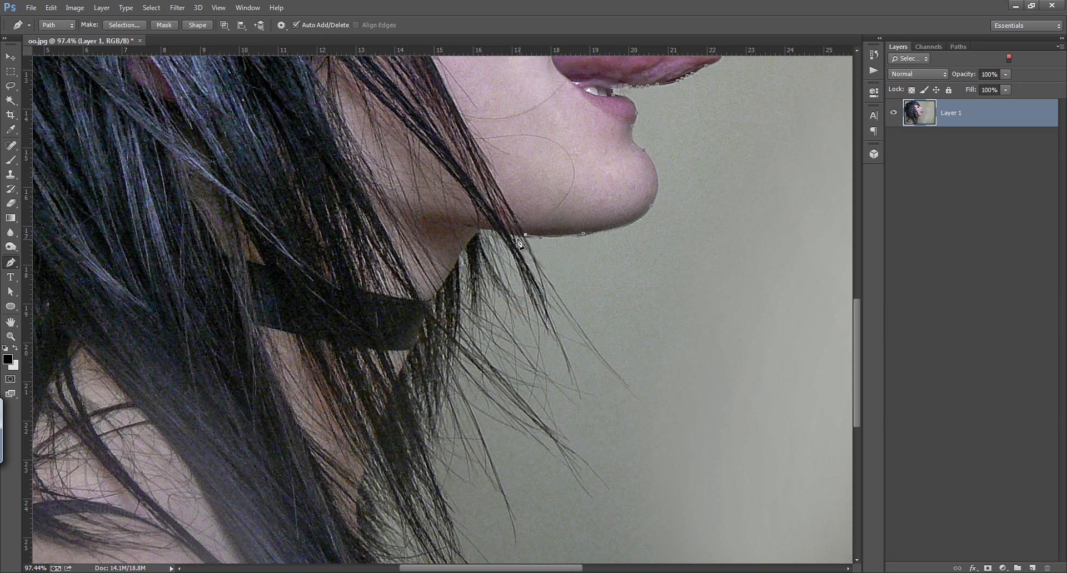
left_click_drag(483, 229, 501, 229)
scroll(481, 236, "down", 1)
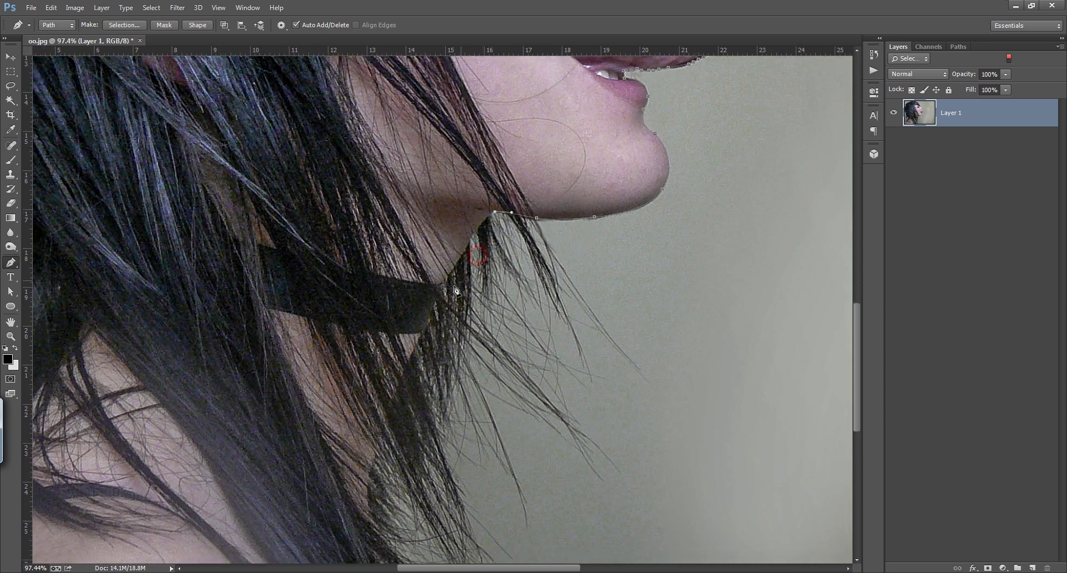
left_click_drag(445, 285, 431, 314)
scroll(439, 311, "down", 5)
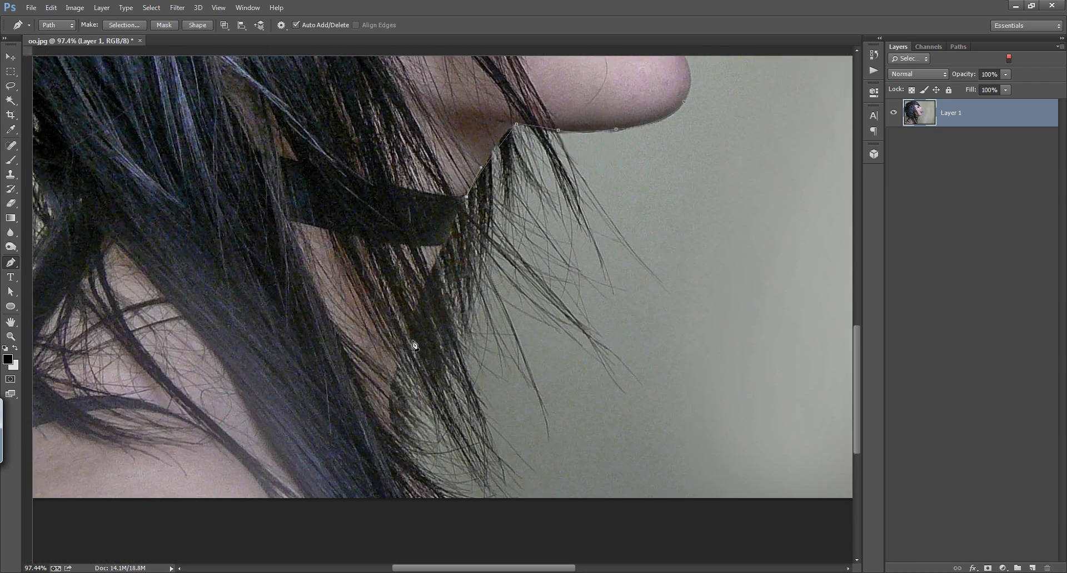
mouse_move(414, 320)
left_mouse_down()
mouse_move(404, 349)
mouse_move(420, 251)
left_mouse_up()
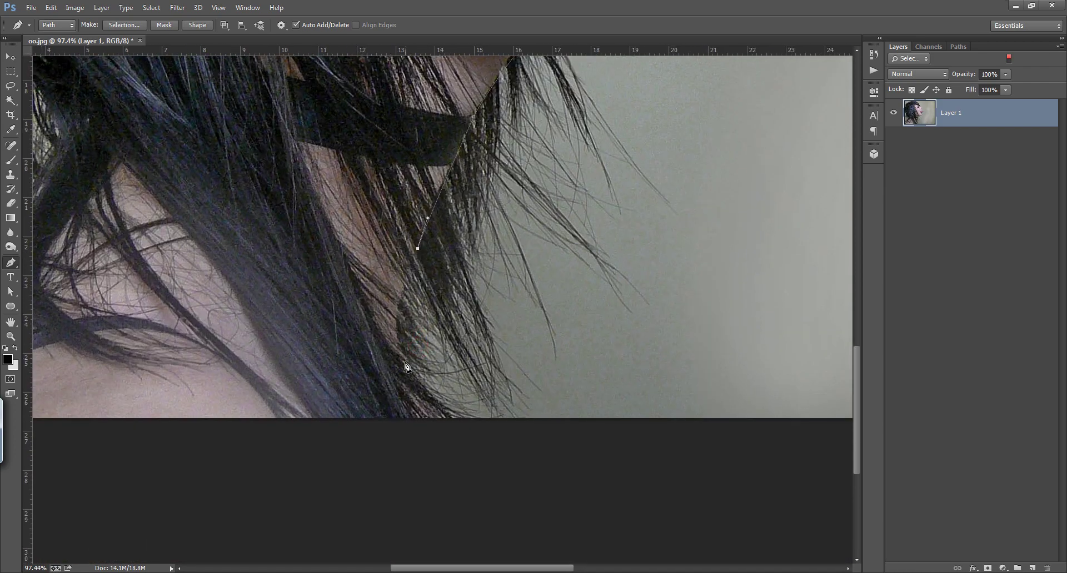
left_click_drag(405, 364, 428, 410)
scroll(444, 356, "down", 3)
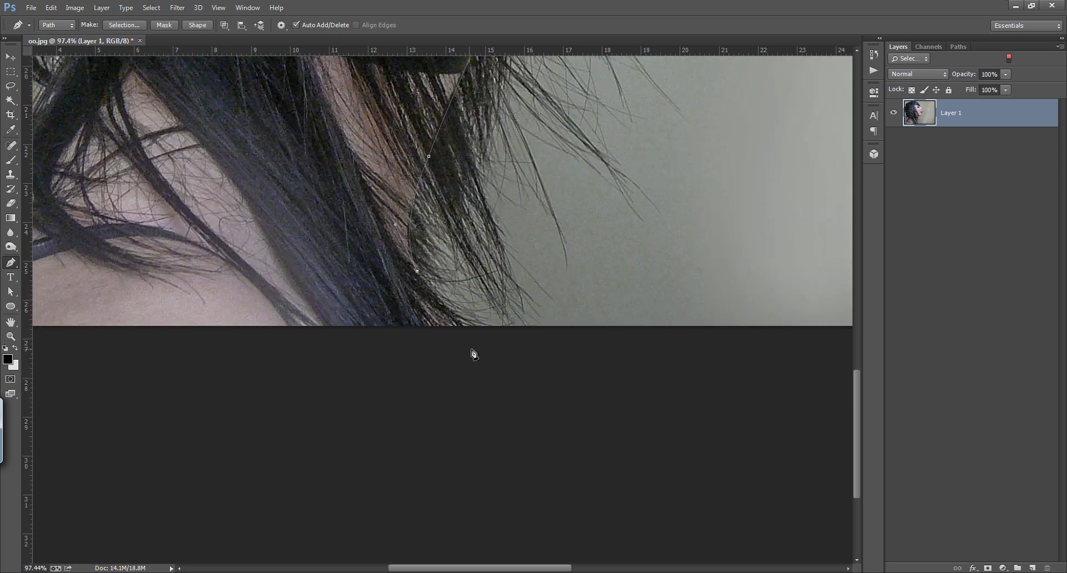
left_click(473, 351)
left_click_drag(359, 296, 431, 302)
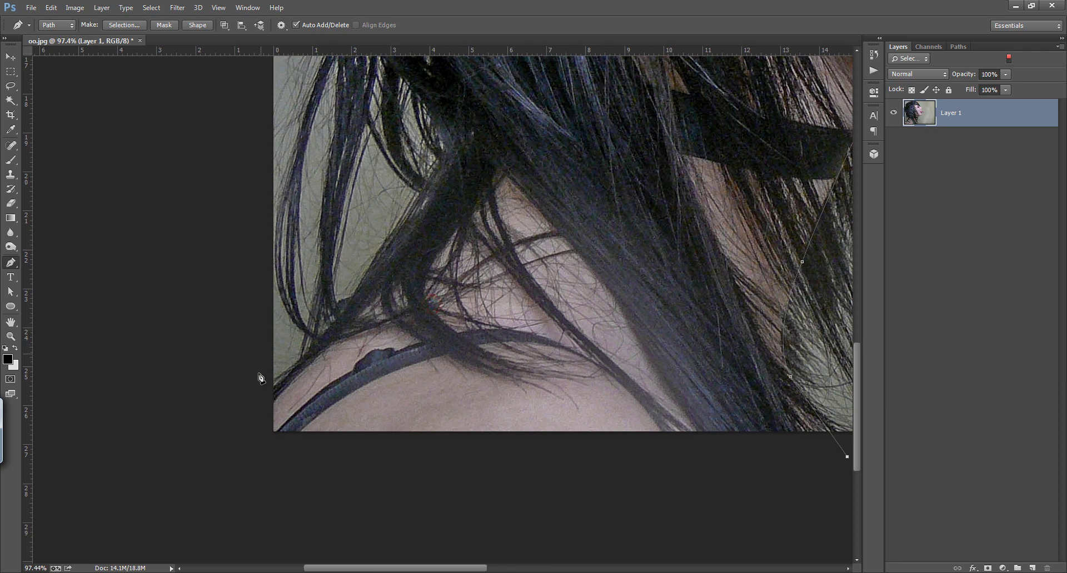
- Place path anchors at the photo's bottom-left and up the shoulder edge
left_click(258, 408)
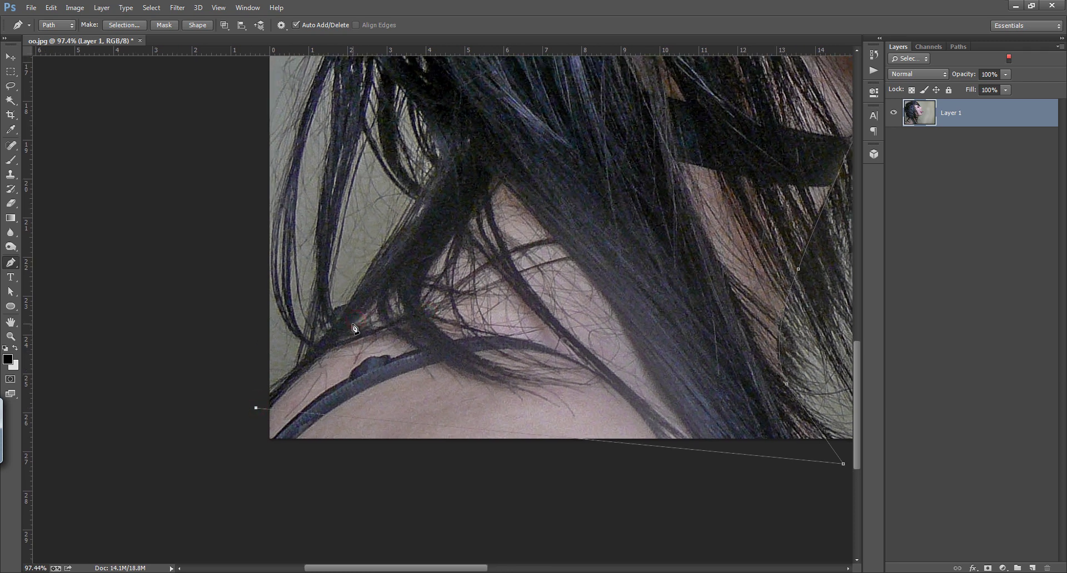
key("ctrl+alt+z")
key("ctrl+alt+z")
left_click(252, 461)
left_click(255, 408)
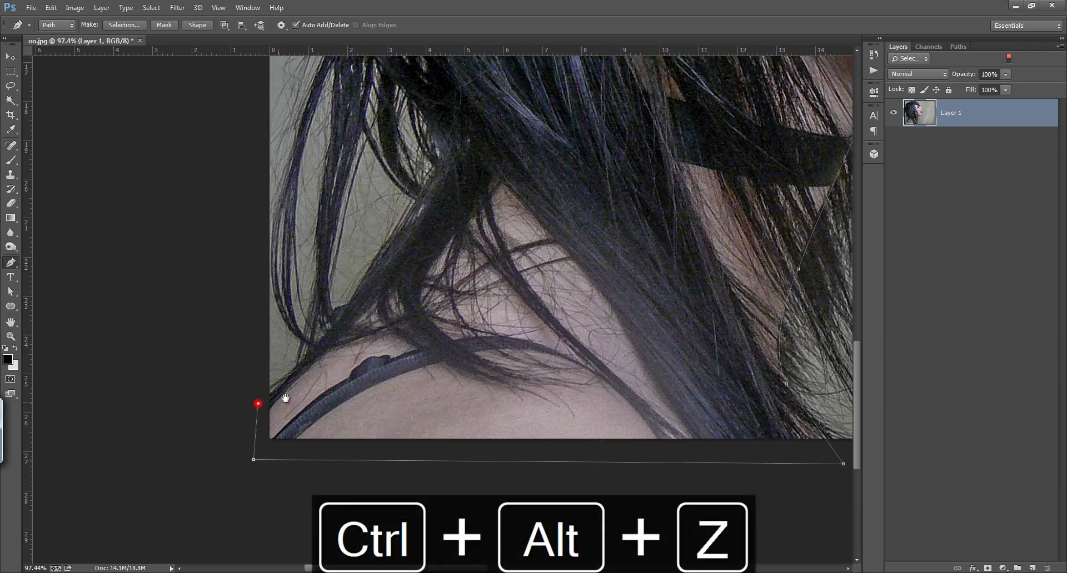
left_click_drag(294, 389, 276, 393)
left_click(315, 345)
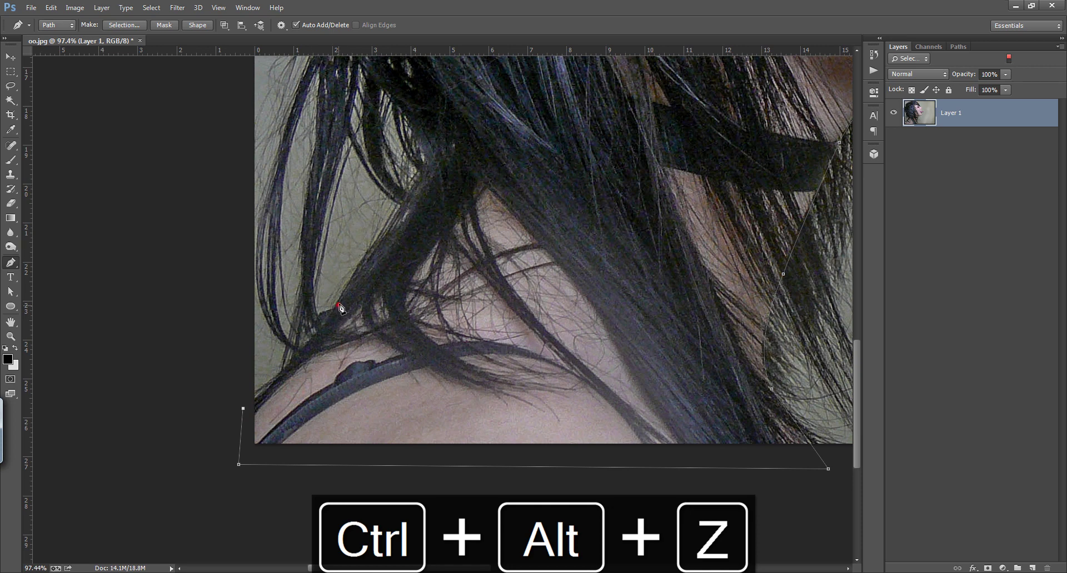
left_click(339, 305)
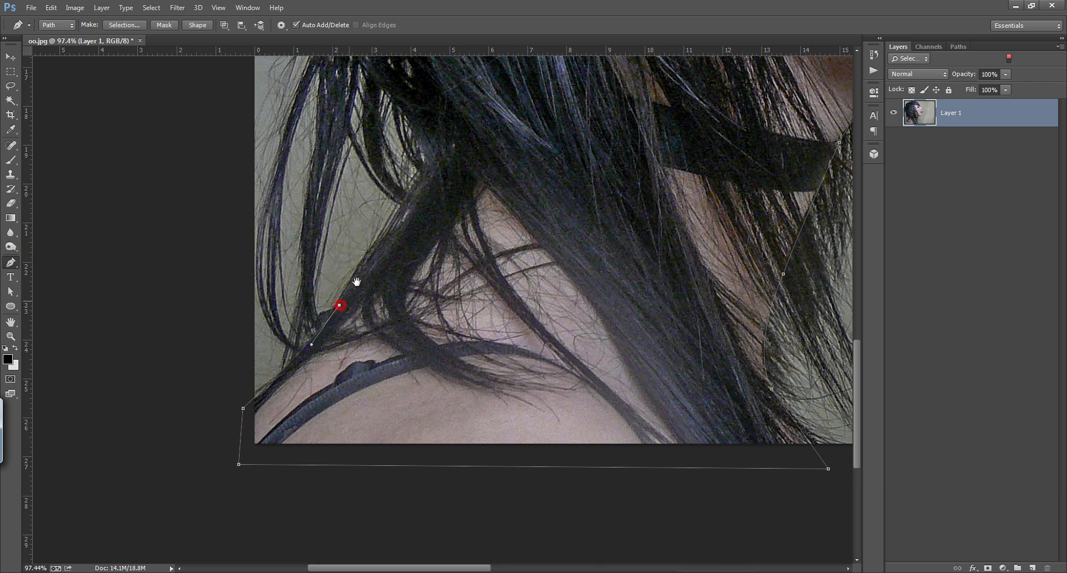
- Add anchors up the lower back edge of the hair
left_click_drag(376, 265, 353, 323)
left_click_drag(384, 266, 378, 309)
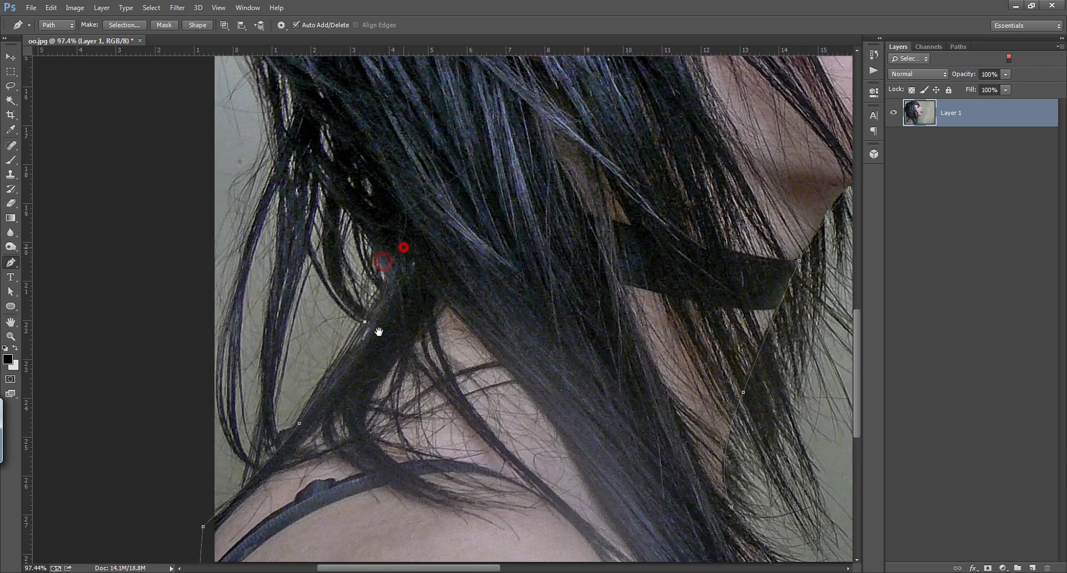
left_click(379, 309)
left_click(371, 274)
left_click(361, 244)
left_click(358, 224)
left_click_drag(364, 190, 392, 339)
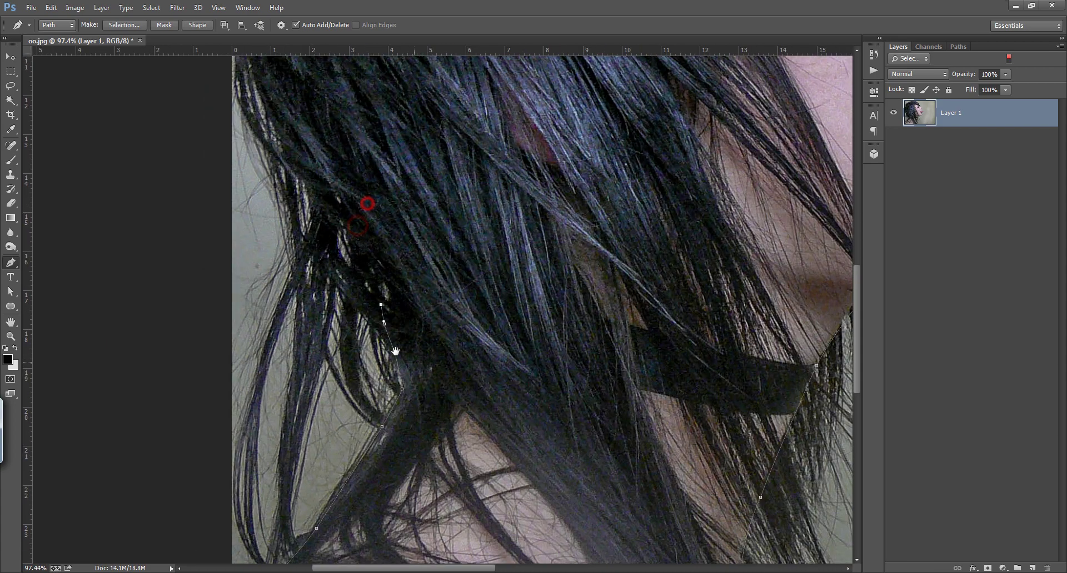
left_click(371, 321)
left_click(358, 293)
left_click(343, 270)
left_click_drag(334, 221, 389, 380)
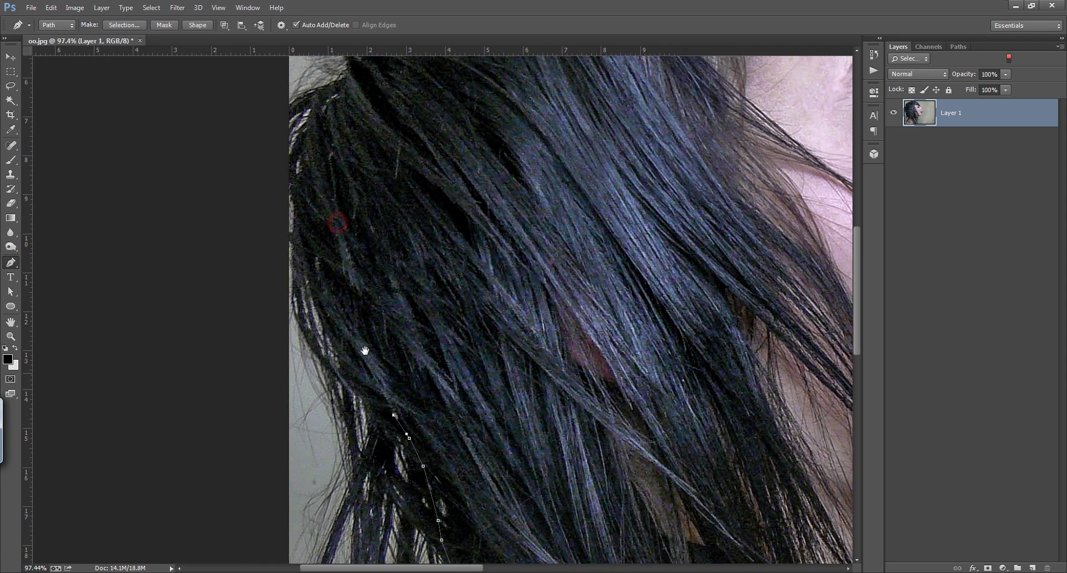
left_click(339, 350)
left_click(313, 303)
left_click(303, 277)
- Continue anchors up the hair's outer edge to the crown near the starting point
left_click_drag(318, 232, 341, 345)
left_click(322, 316)
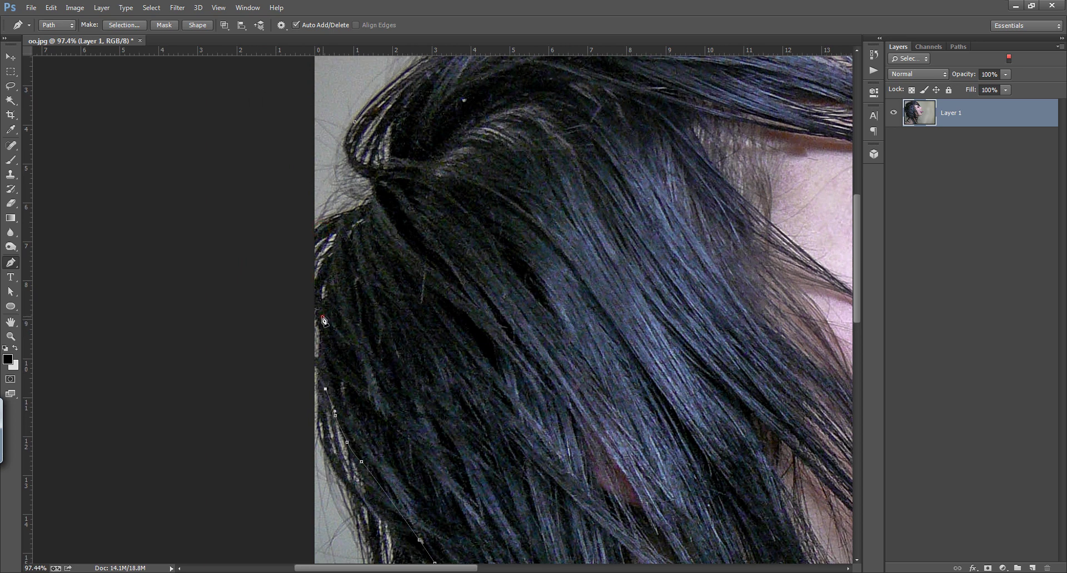
left_click(320, 286)
left_click(321, 264)
left_click(327, 242)
left_click(336, 229)
left_click(351, 219)
left_click(354, 216)
left_click(367, 209)
left_click_drag(323, 190, 295, 288)
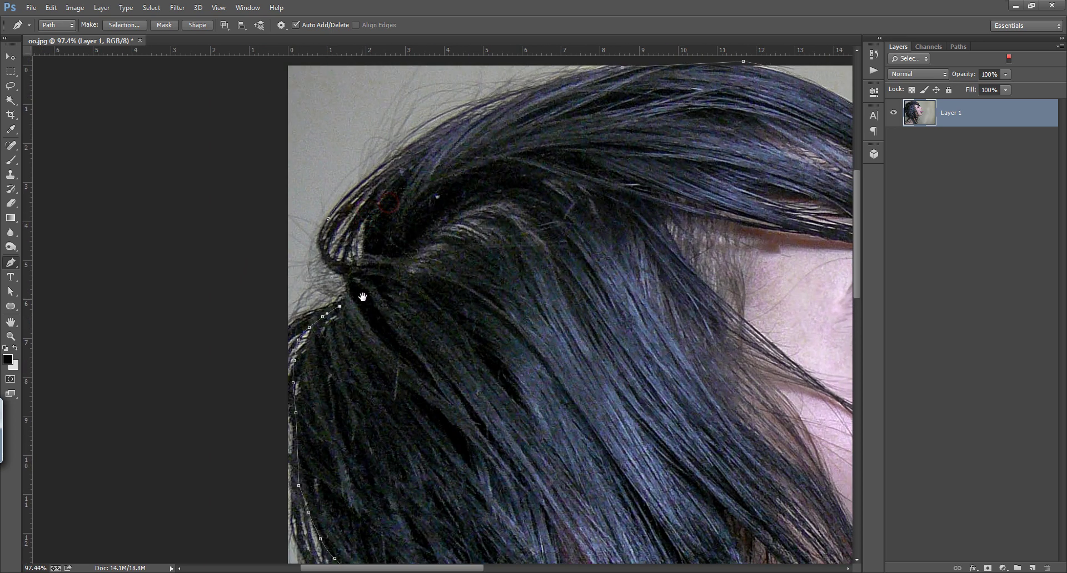
left_click(352, 290)
left_click(346, 276)
left_click(335, 265)
left_click(323, 252)
left_click(320, 240)
left_click(322, 228)
- Close the path at its first anchor, convert it to a selection, and fit the image on screen
left_click(329, 219)
right_click(437, 190)
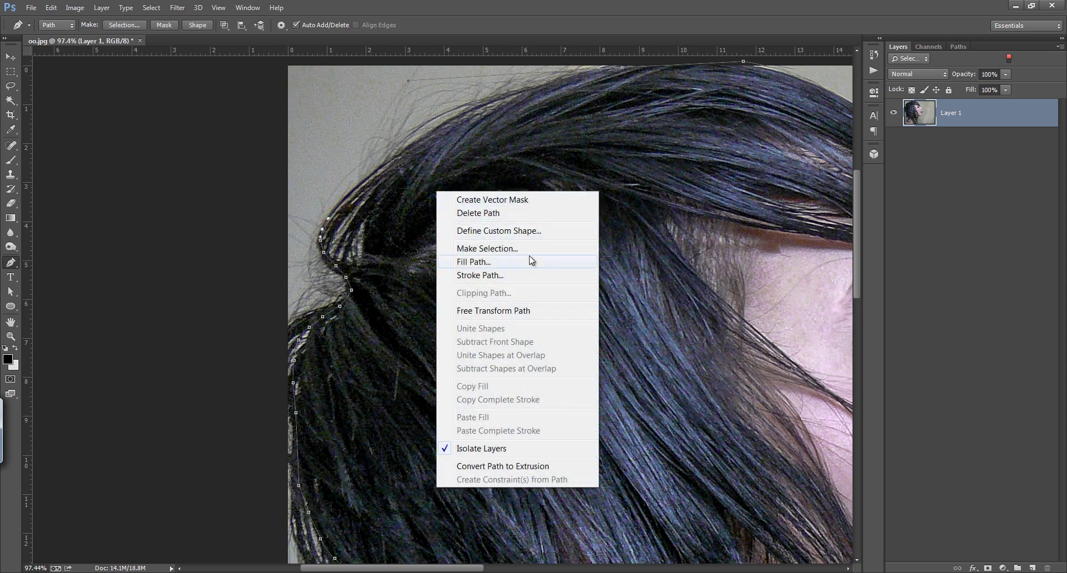
left_click(546, 249)
left_click(633, 154)
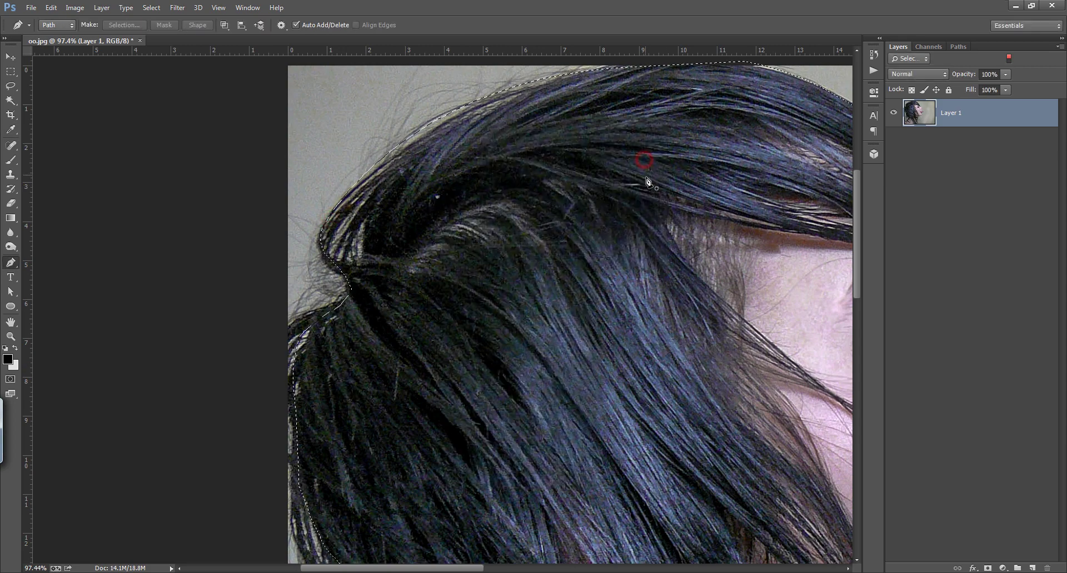
key("ctrl+0")
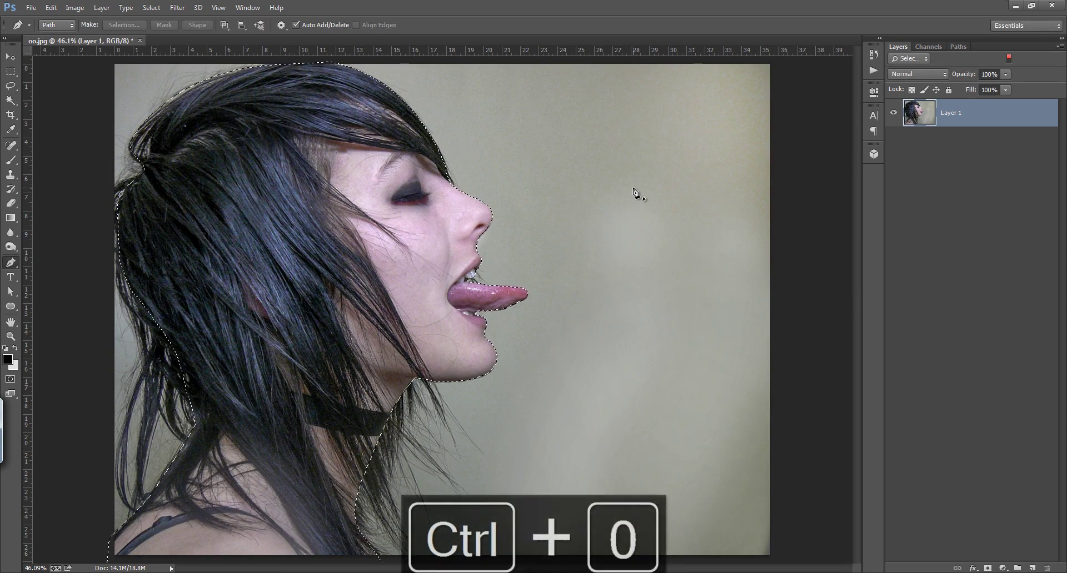
- Mask Layer 1 with the selection and move the sky Layer 2 beneath it
left_click(990, 568)
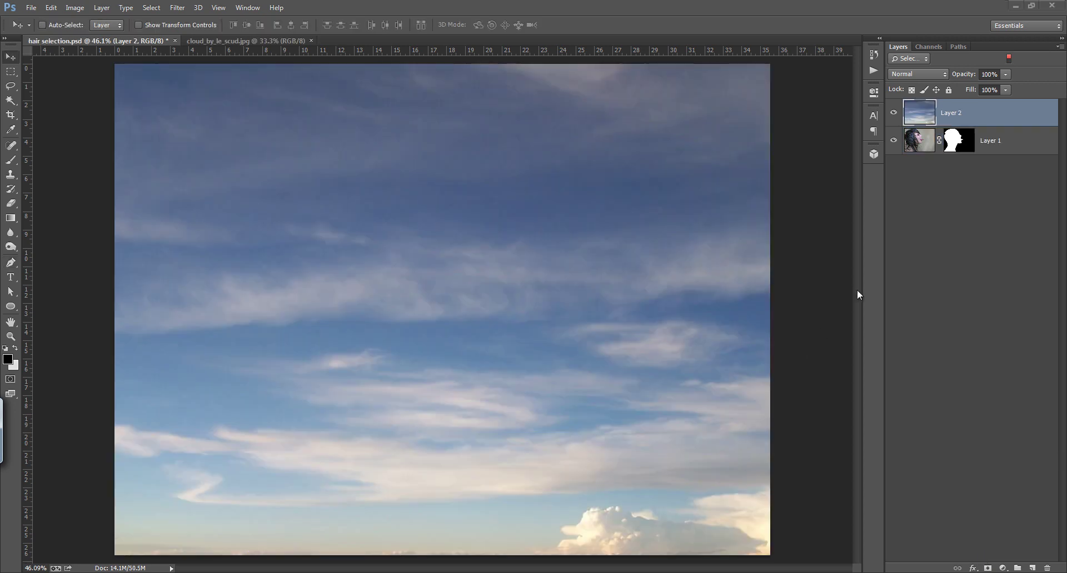
left_click(970, 205)
left_click_drag(972, 117, 969, 154)
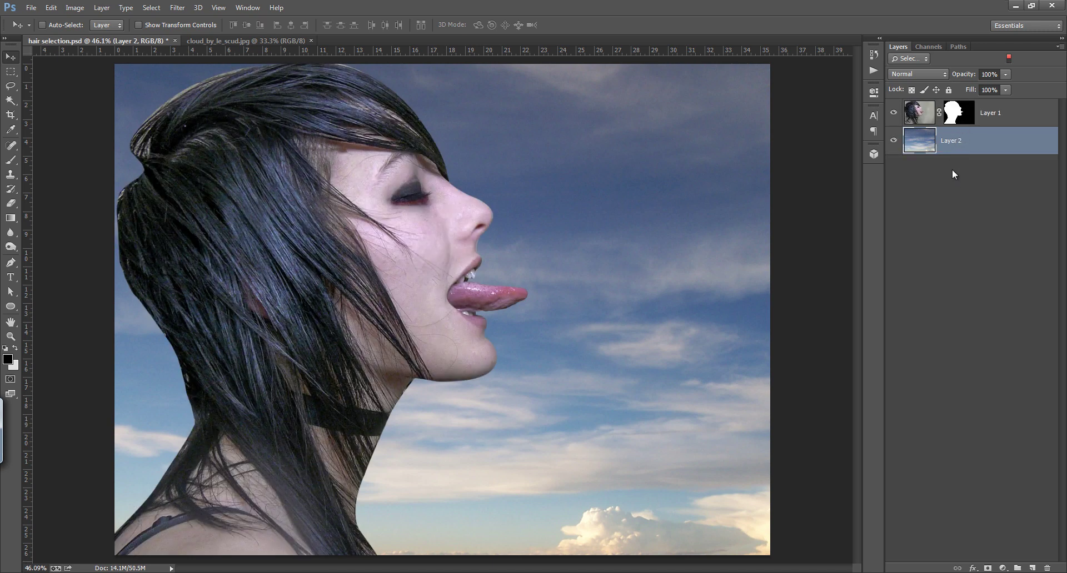
left_click(962, 120)
left_click(1009, 58)
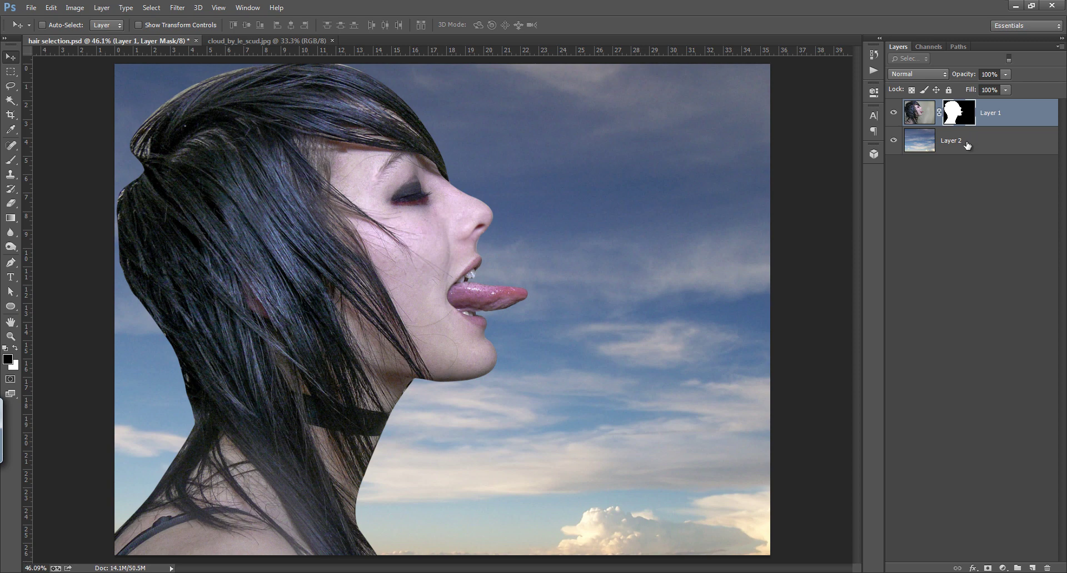
- Duplicate masked Layer 1 as Layer 1 copy, then delete the original Layer 1's mask
key("ctrl+j")
left_click(967, 145)
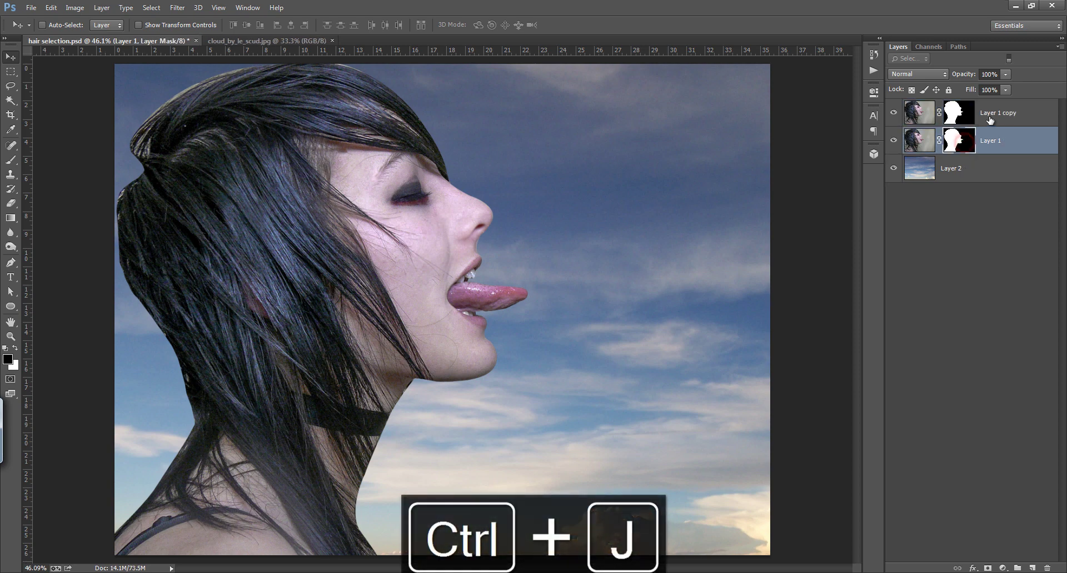
right_click(964, 151)
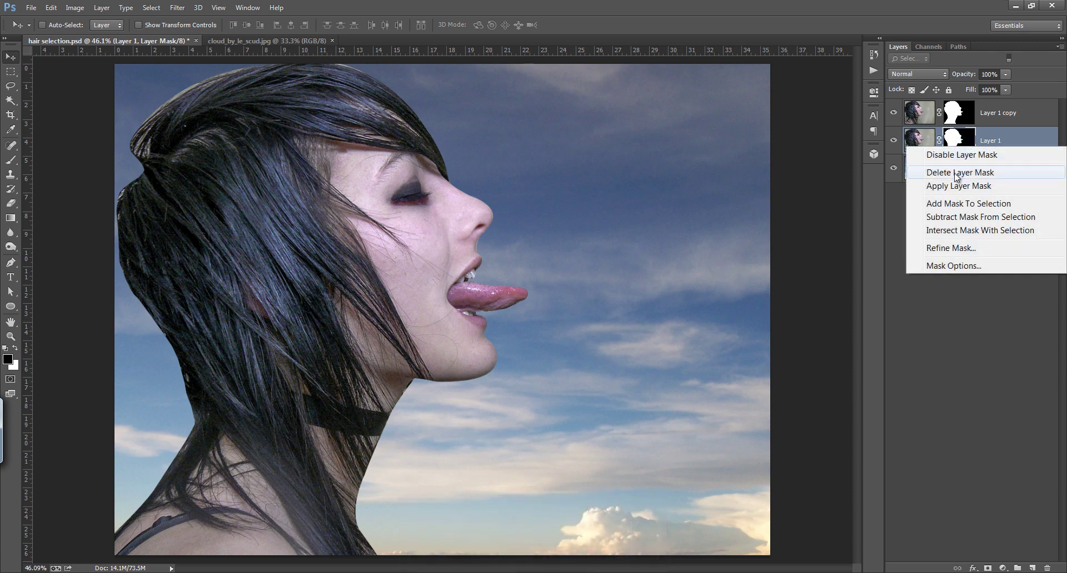
left_click(901, 239)
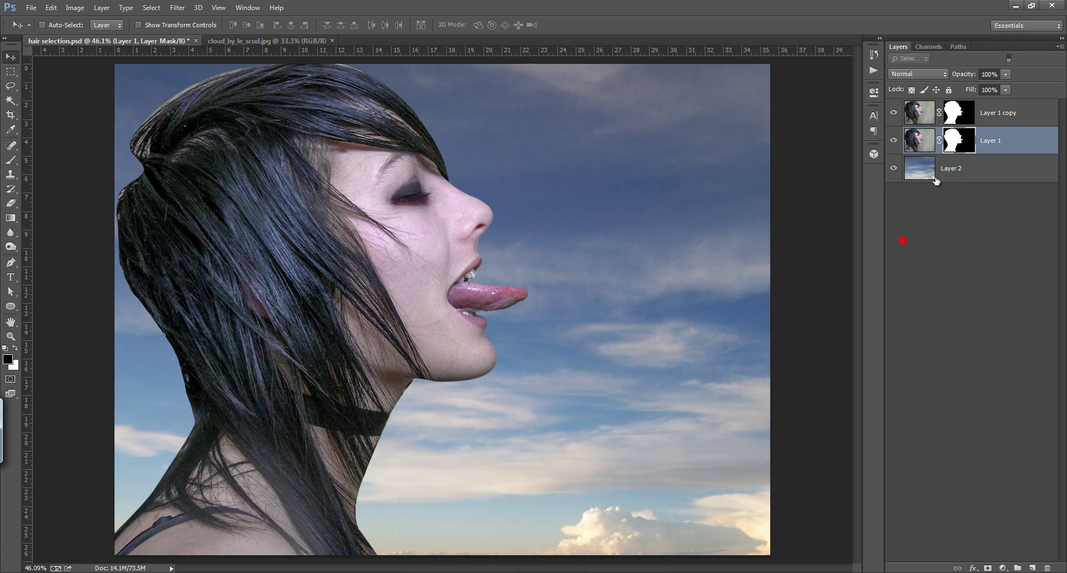
right_click(964, 140)
left_click(968, 170)
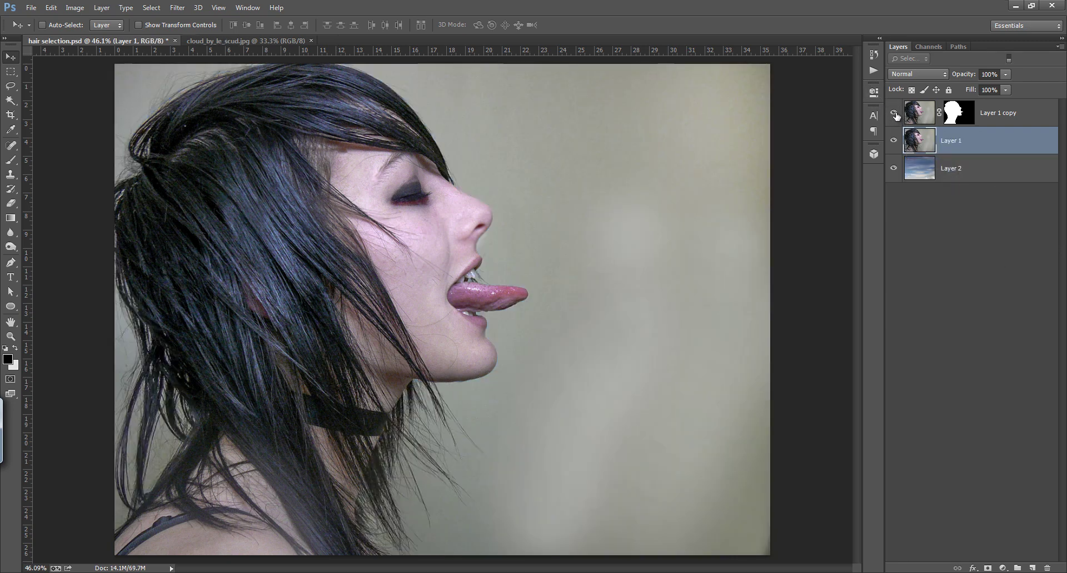
- Set Layer 1's blend mode to Multiply and show Layer 1 copy again
left_click(918, 78)
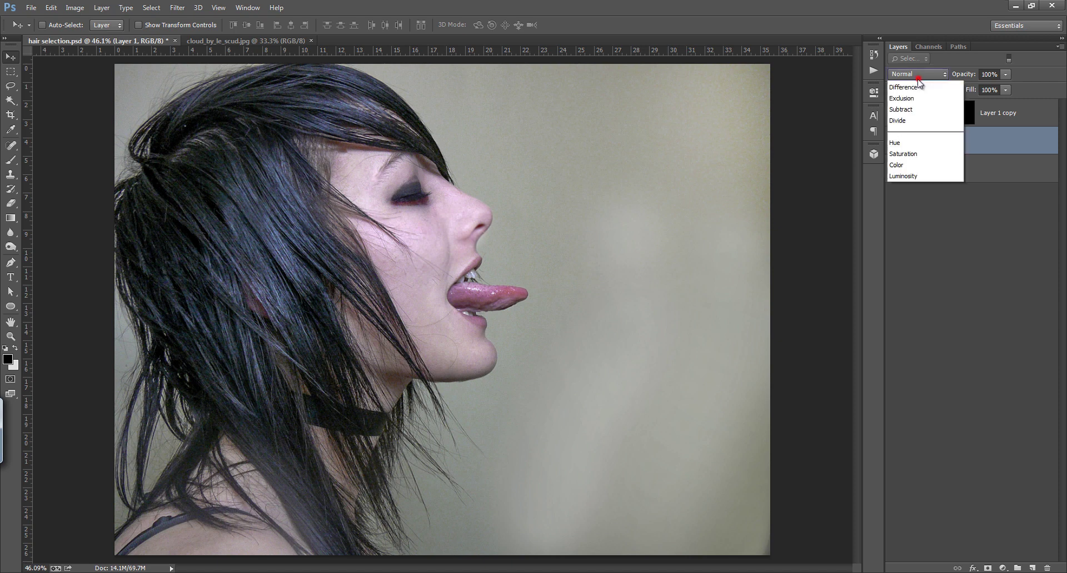
left_click(918, 143)
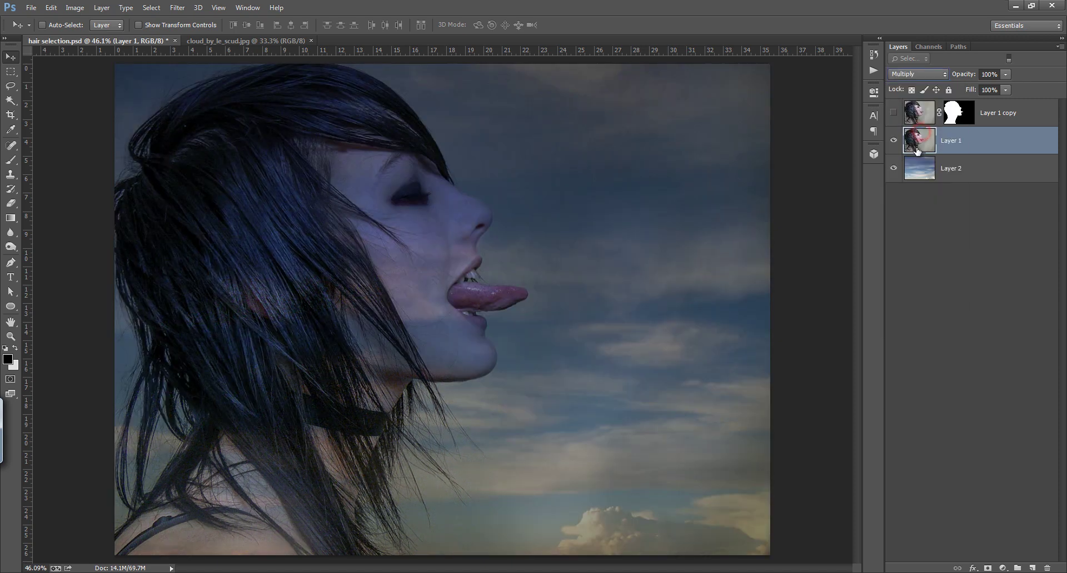
left_click(895, 113)
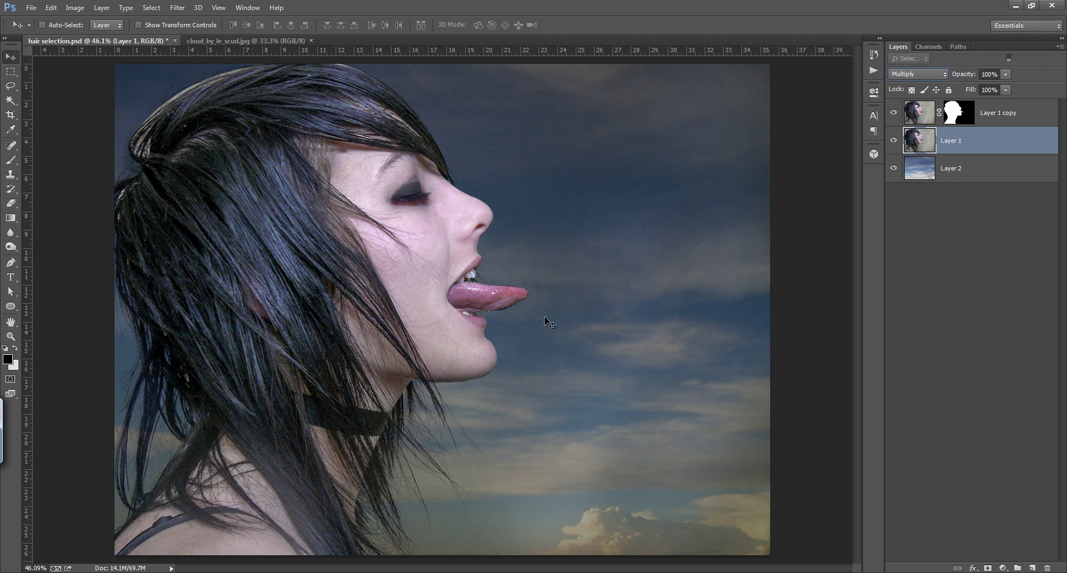
- Toggle Layer 1 copy and Layer 1 visibility to compare the blend, leaving both visible
left_click(895, 114)
left_click(912, 115)
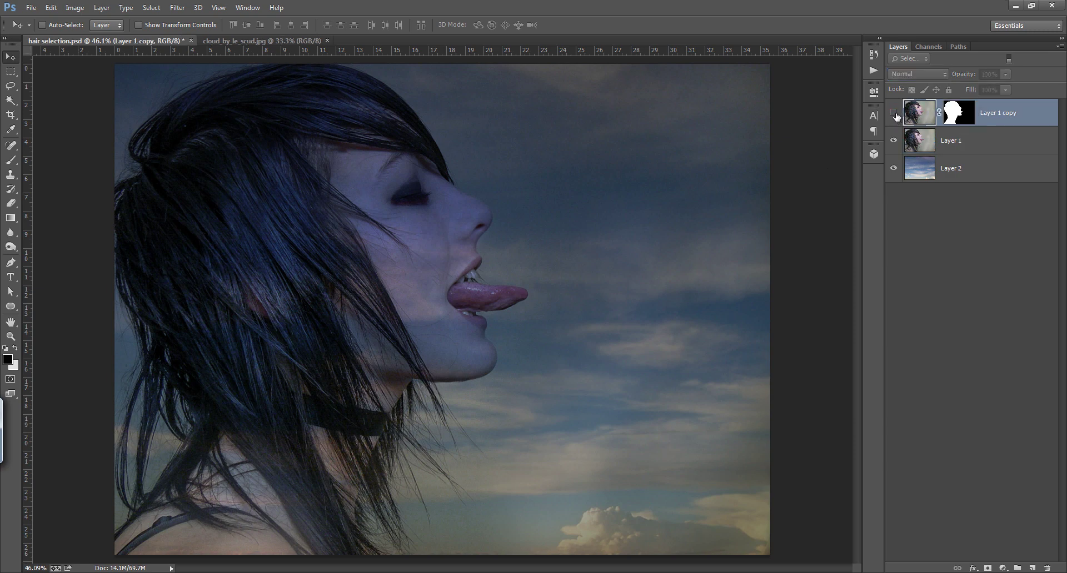
left_click(895, 113)
left_click(916, 148)
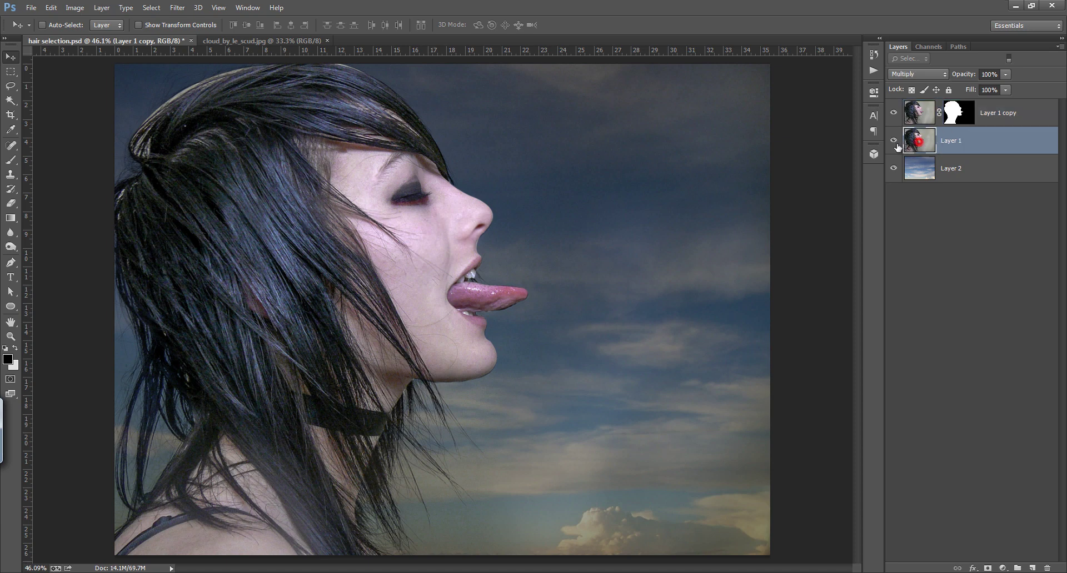
left_click(894, 143)
left_click(895, 143)
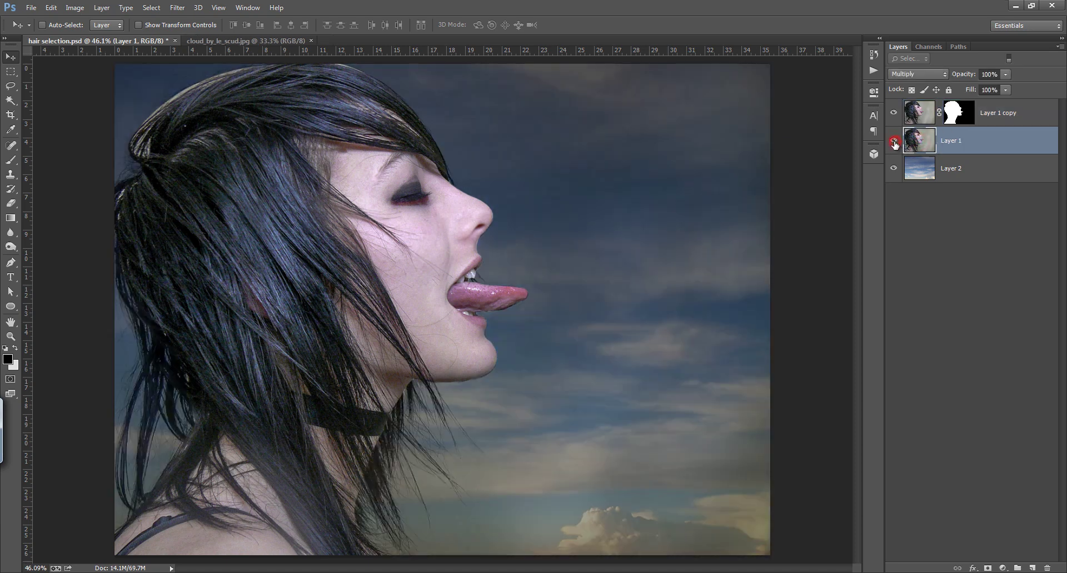
left_click(894, 143)
left_click(894, 143)
- Select Layer 1 copy's mask, zoom to the hair, and set a soft round brush at 100% opacity
left_click(955, 115)
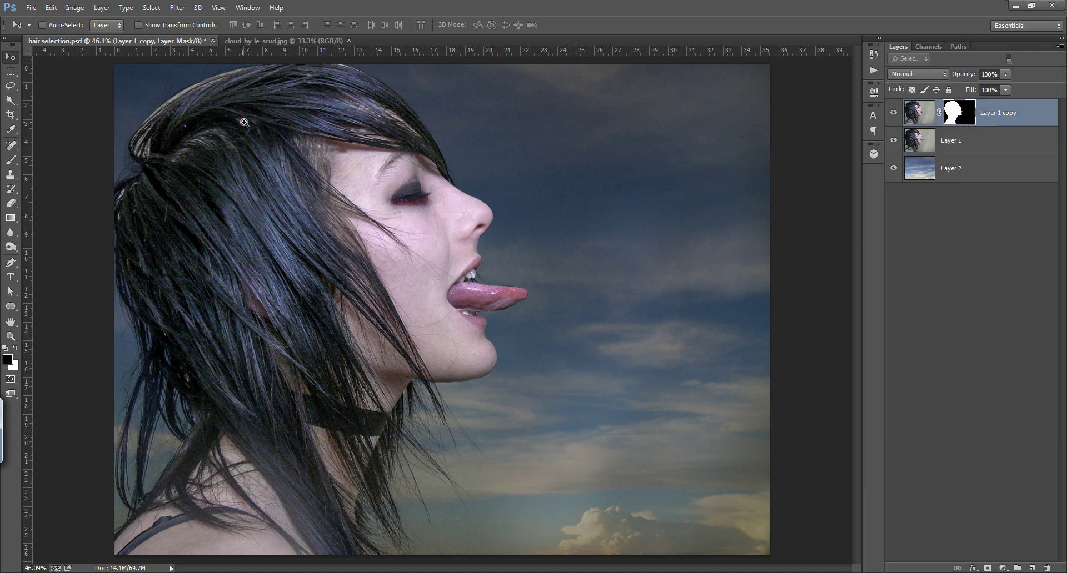
left_click_drag(243, 123, 272, 123)
mouse_move(207, 137)
left_mouse_down()
mouse_move(328, 179)
mouse_move(325, 202)
left_mouse_up()
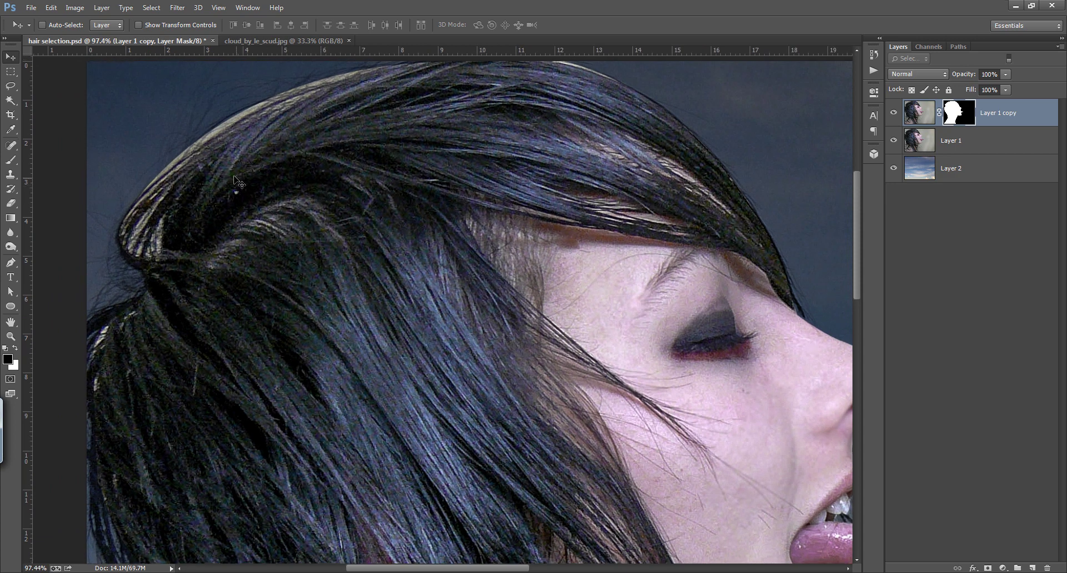
key("b")
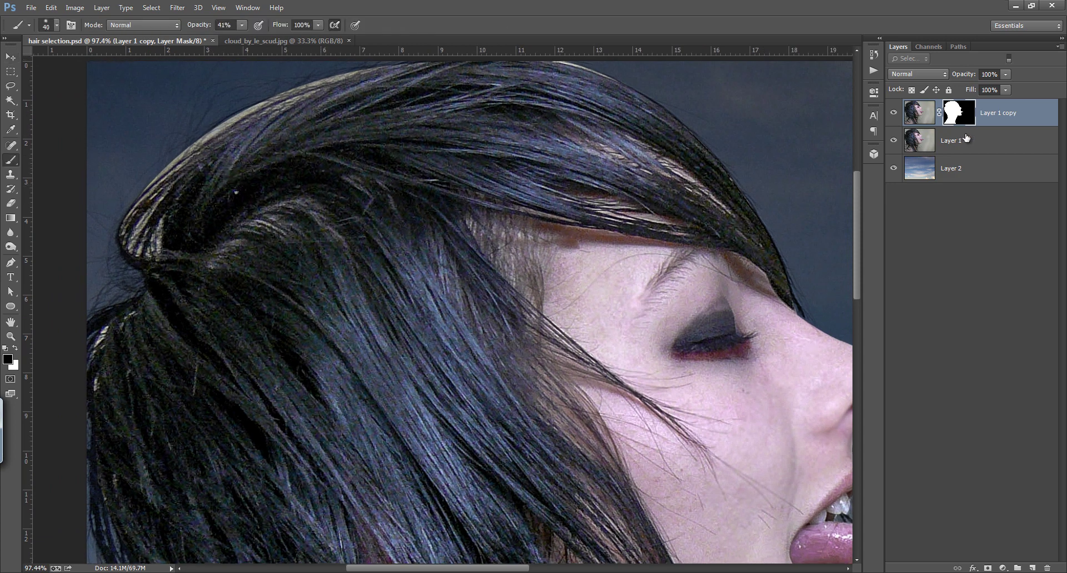
key("bracketright")
left_click_drag(204, 25, 295, 28)
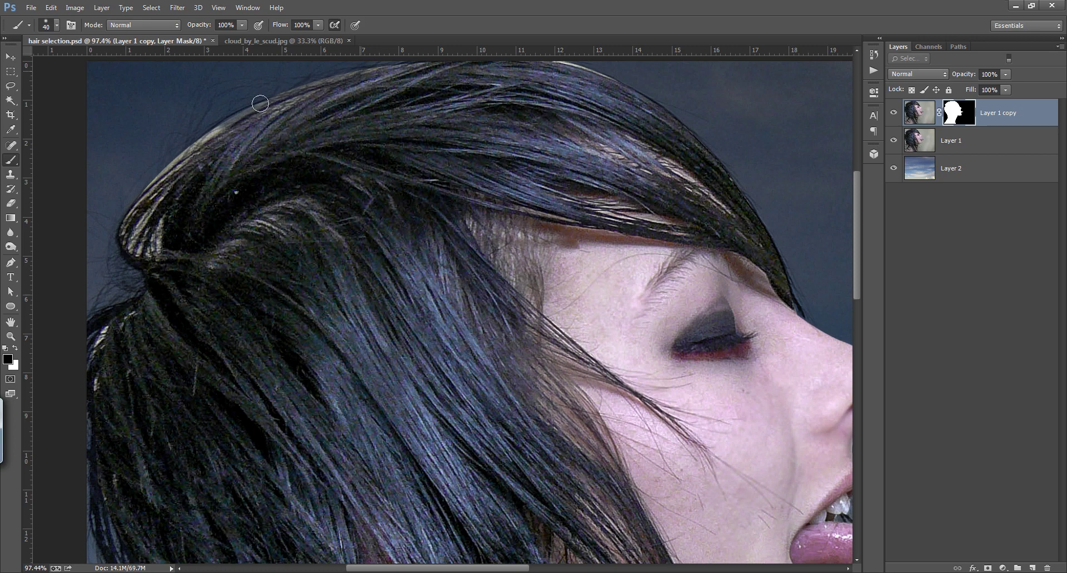
left_click(46, 28)
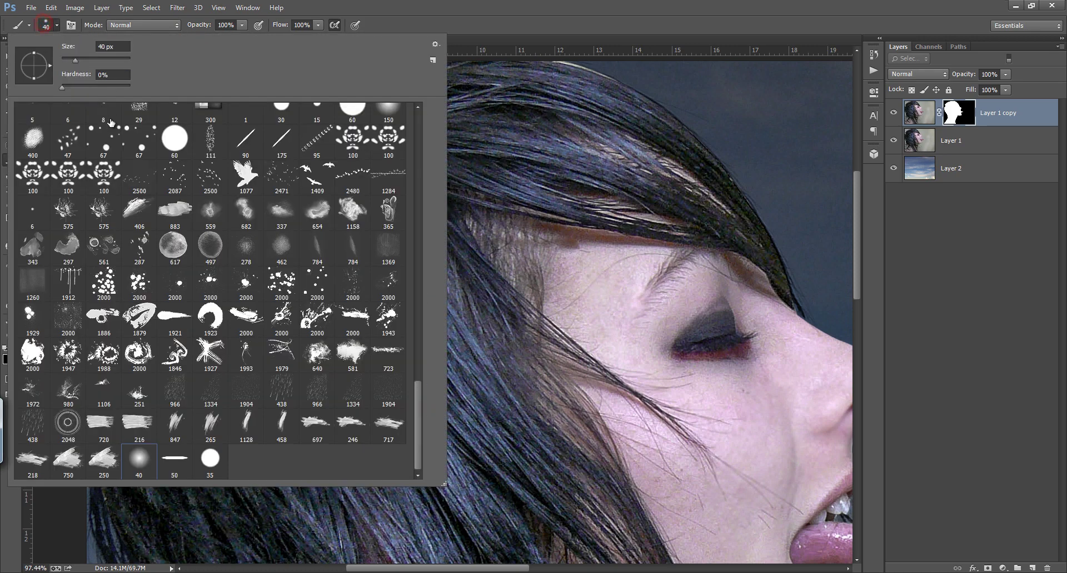
left_click_drag(414, 369, 412, 114)
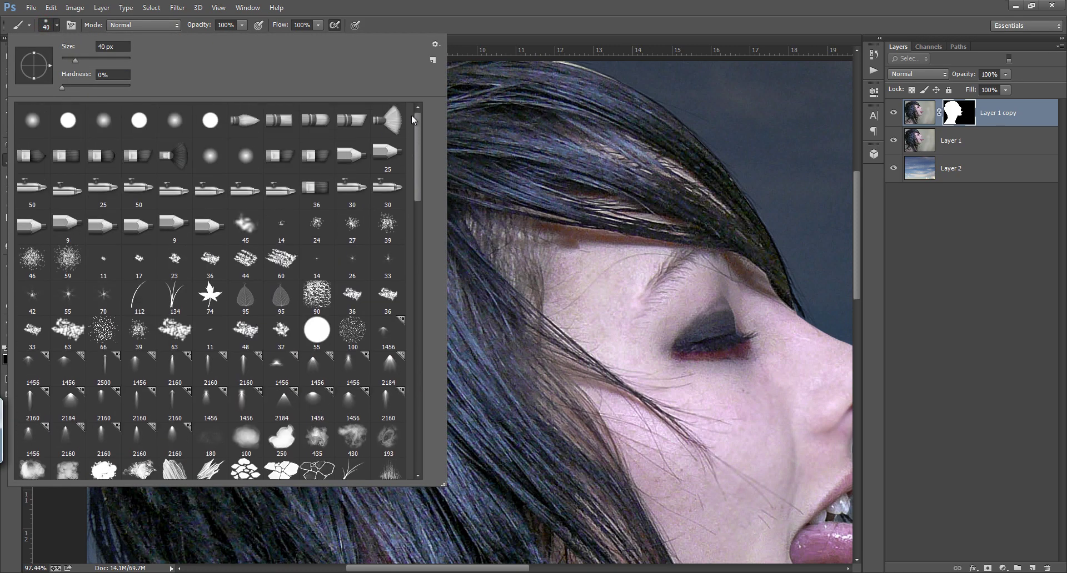
left_click(33, 120)
key("Return")
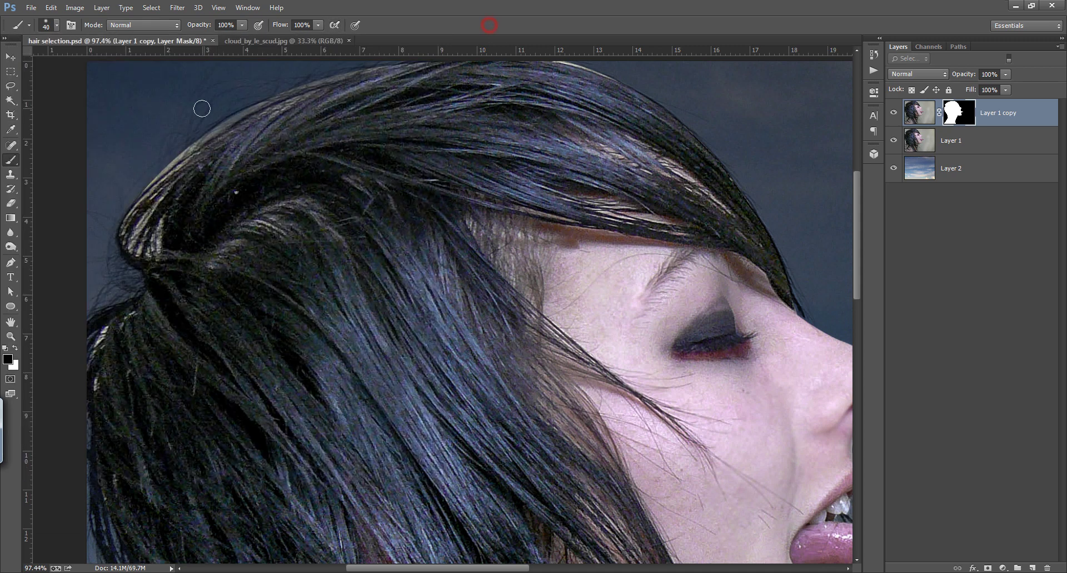
- Paint the mask along the top, left edge and neck strands of the hair to remove the halo
mouse_move(219, 118)
left_mouse_down()
mouse_move(140, 199)
mouse_move(119, 239)
mouse_move(142, 253)
mouse_move(159, 201)
left_mouse_up()
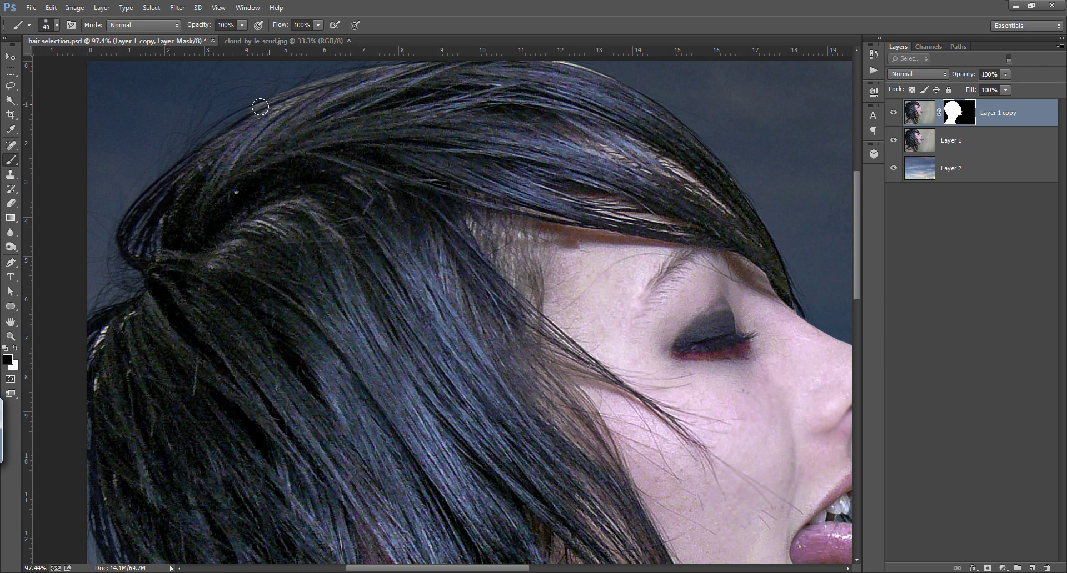
mouse_move(260, 107)
left_mouse_down()
mouse_move(325, 74)
mouse_move(356, 69)
mouse_move(281, 103)
mouse_move(367, 66)
mouse_move(405, 75)
mouse_move(334, 103)
left_mouse_up()
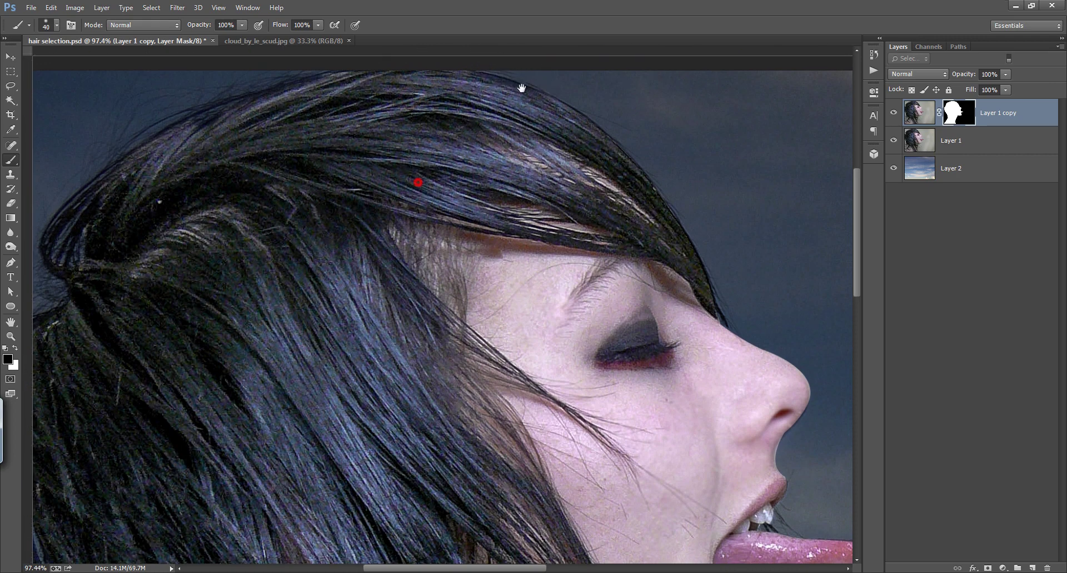
mouse_move(418, 182)
left_mouse_down()
mouse_move(453, 150)
mouse_move(448, 190)
mouse_move(478, 175)
left_mouse_up()
mouse_move(335, 123)
left_mouse_down()
mouse_move(325, 147)
mouse_move(333, 195)
left_mouse_up()
left_click_drag(419, 411, 182, 172)
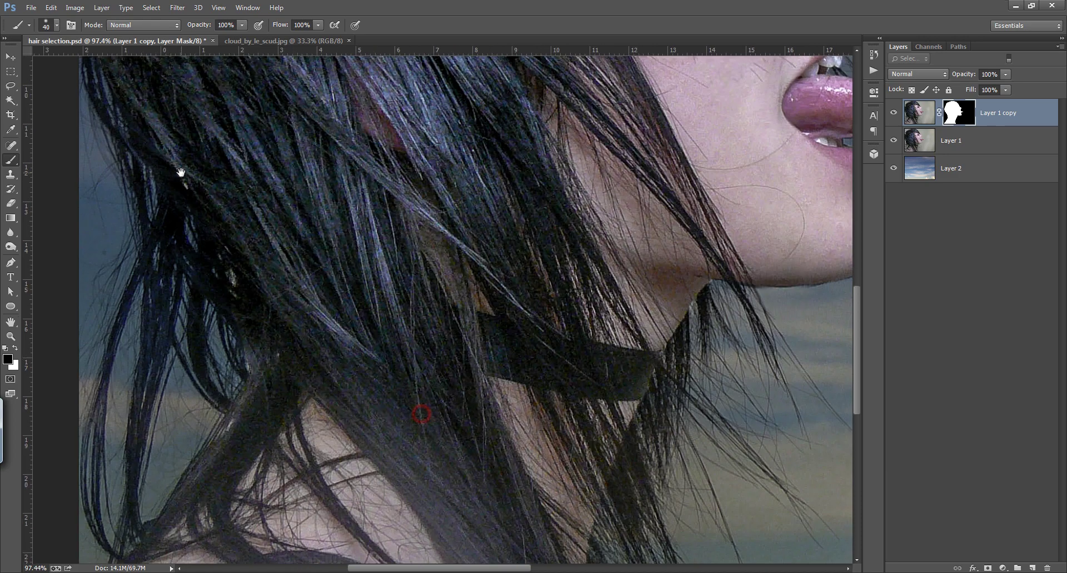
left_click(186, 183)
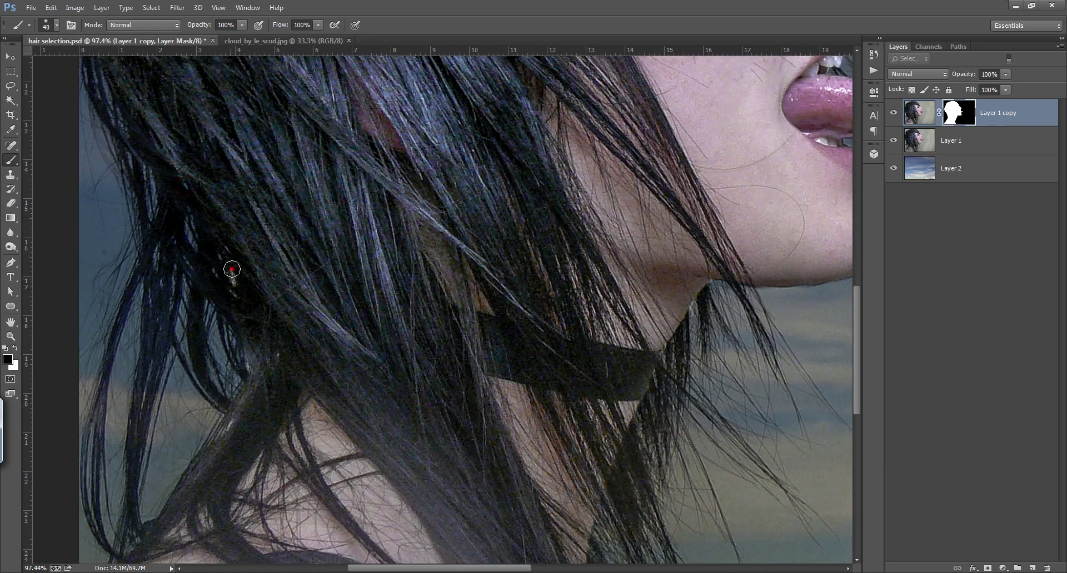
left_click_drag(233, 269, 233, 284)
left_click(241, 370)
- Fit the composite on screen, toggle Layer 1 to compare the Multiply effect, and open the adjustment layer list
key("ctrl+0")
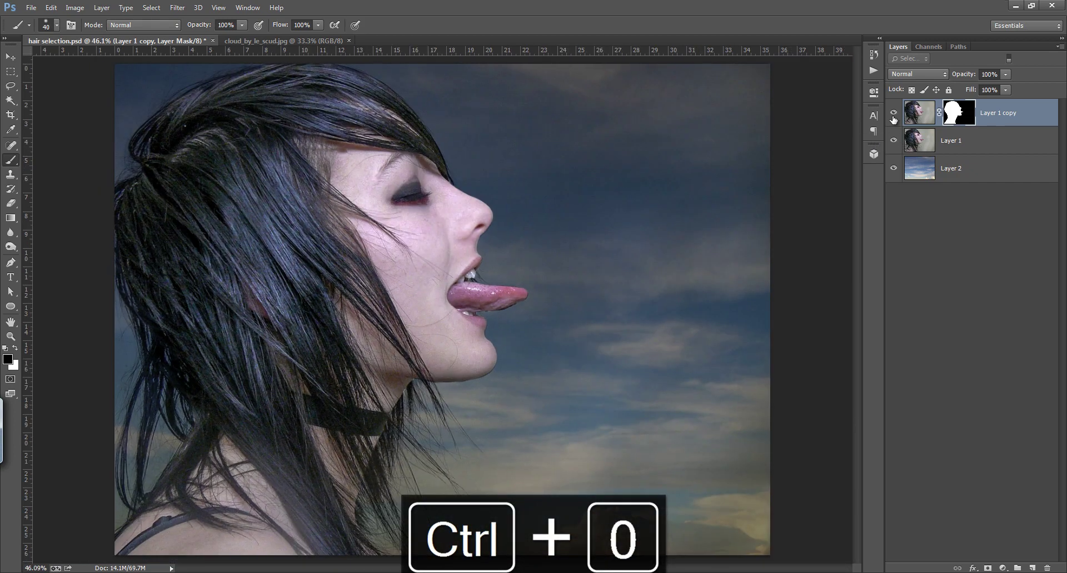
left_click(894, 140)
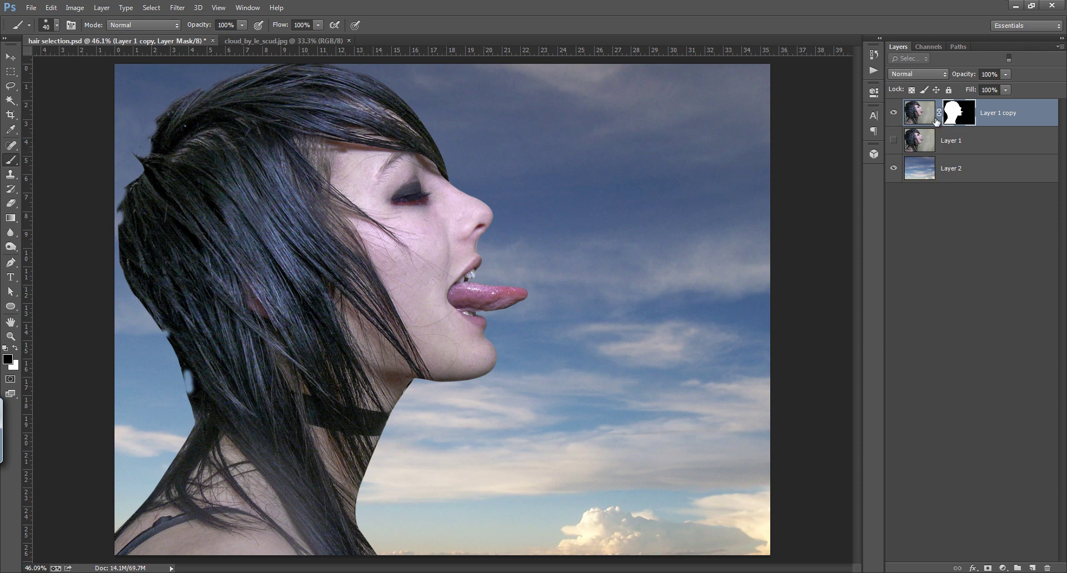
left_click(916, 144)
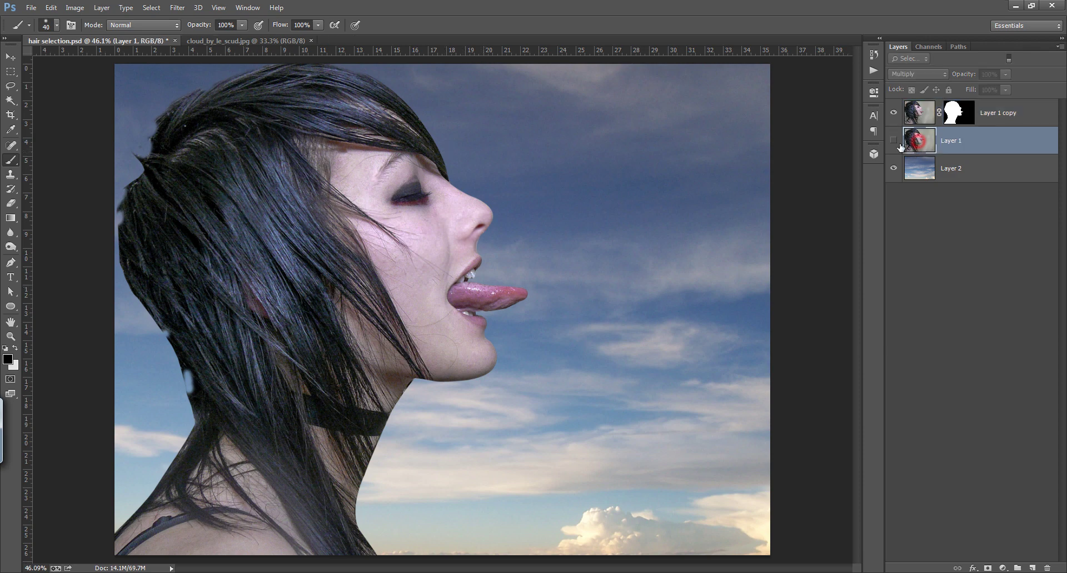
left_click(895, 141)
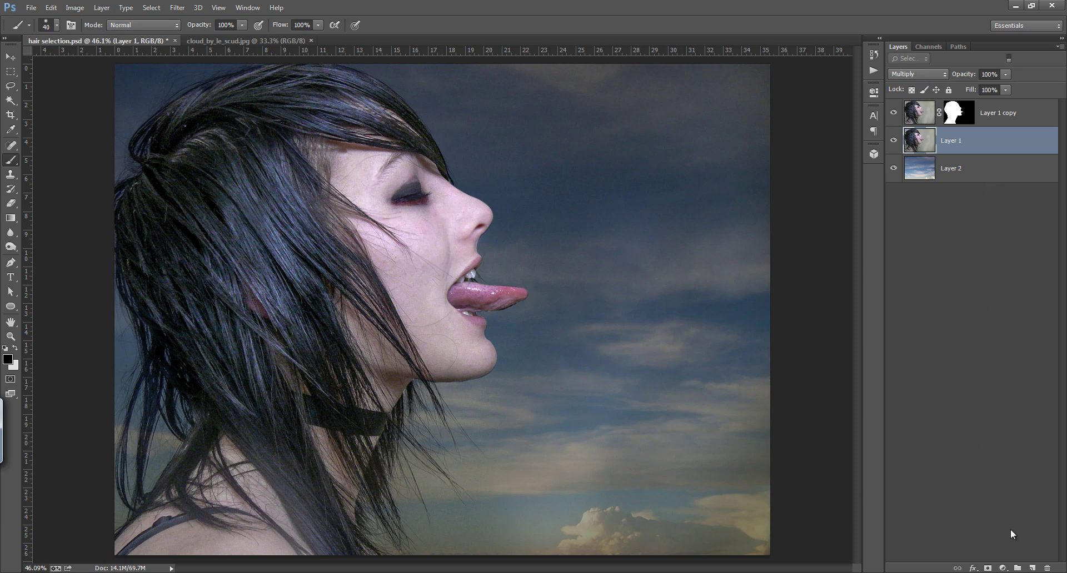
left_click(1003, 568)
left_click(980, 242)
left_click(893, 141)
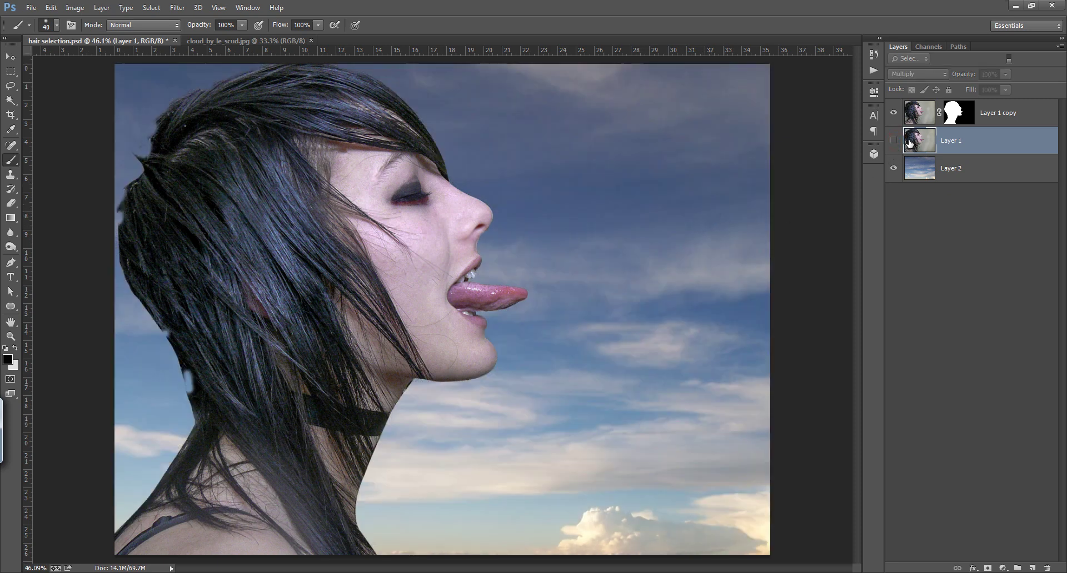
left_click(893, 141)
left_click(1000, 568)
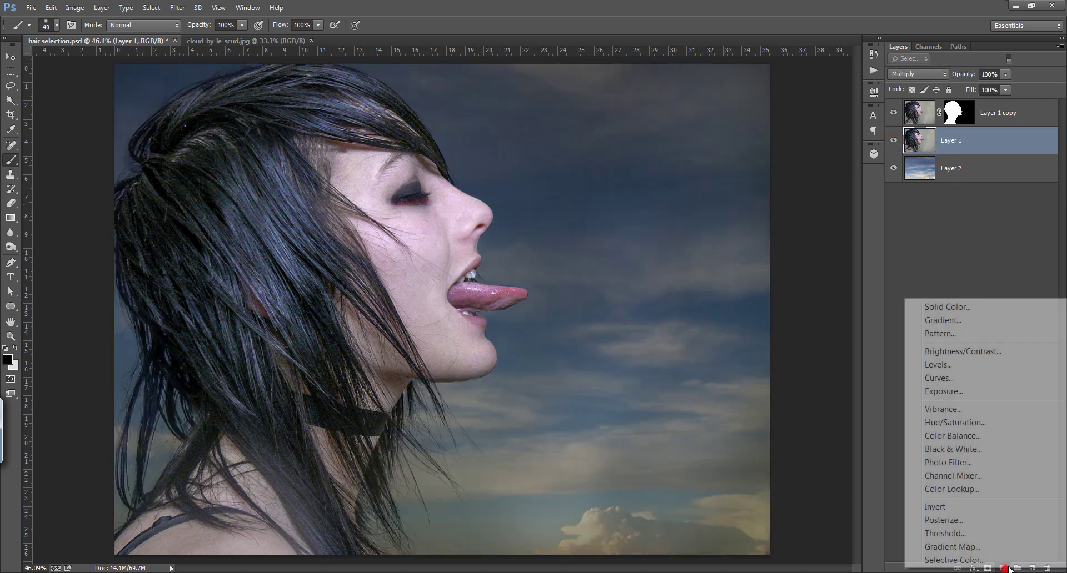
- Clip a new Levels 1 adjustment to Layer 1 and set its white input to 174, hiding Layer 1 copy while judging it
left_click(962, 370)
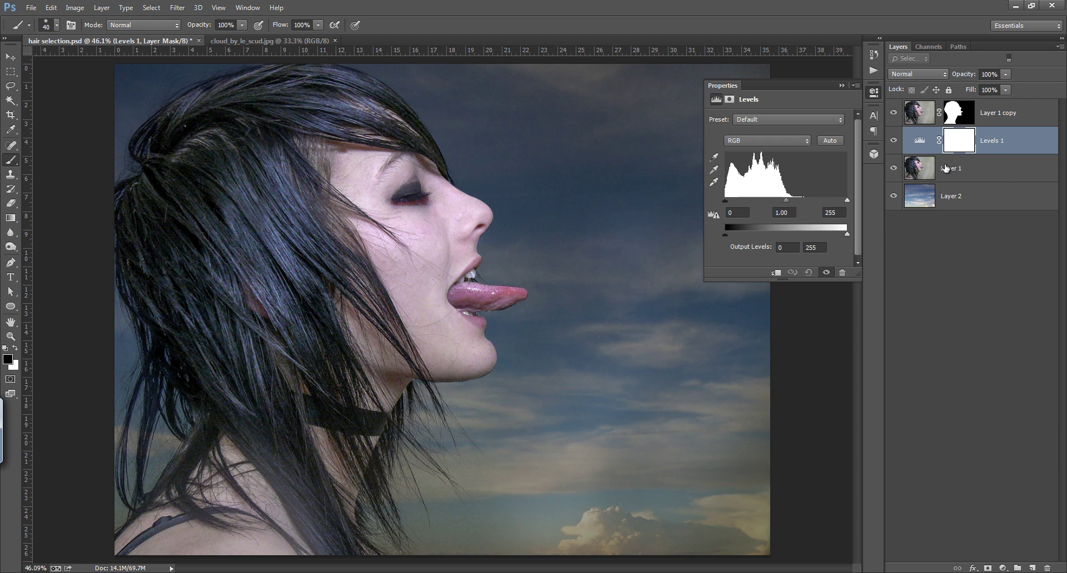
right_click(993, 141)
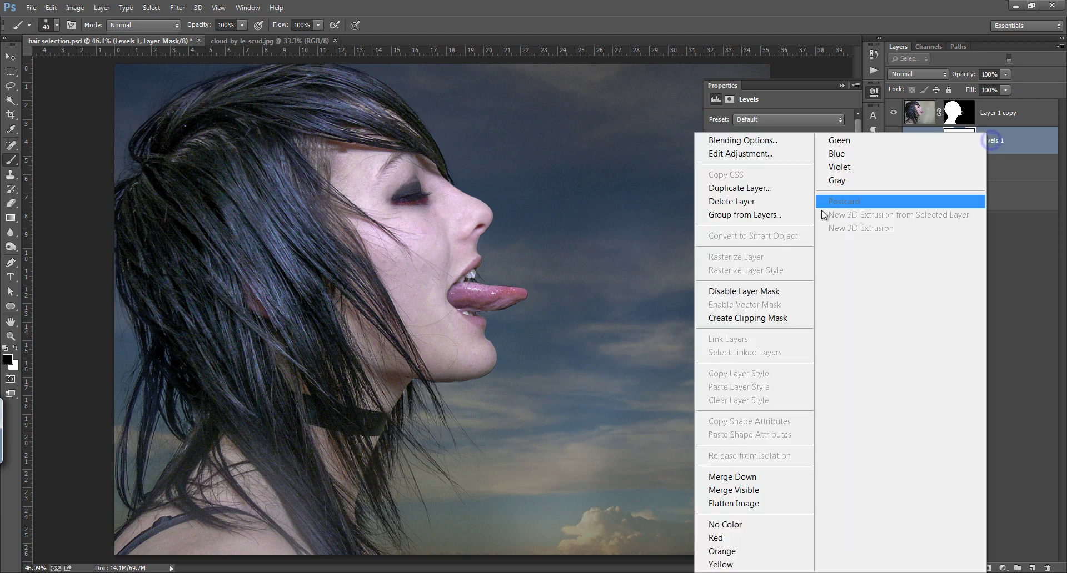
left_click(763, 319)
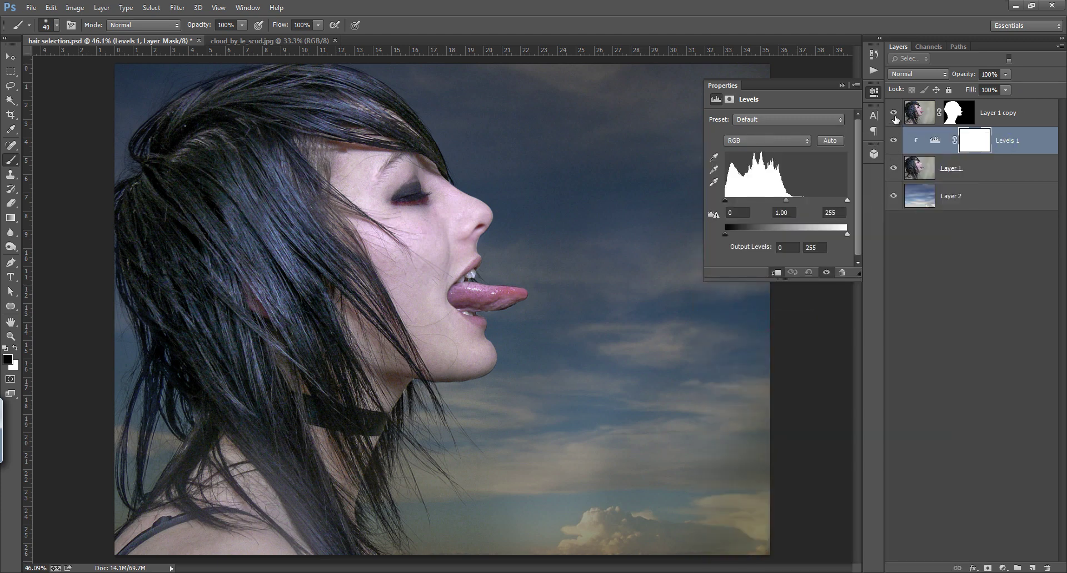
left_click(894, 113)
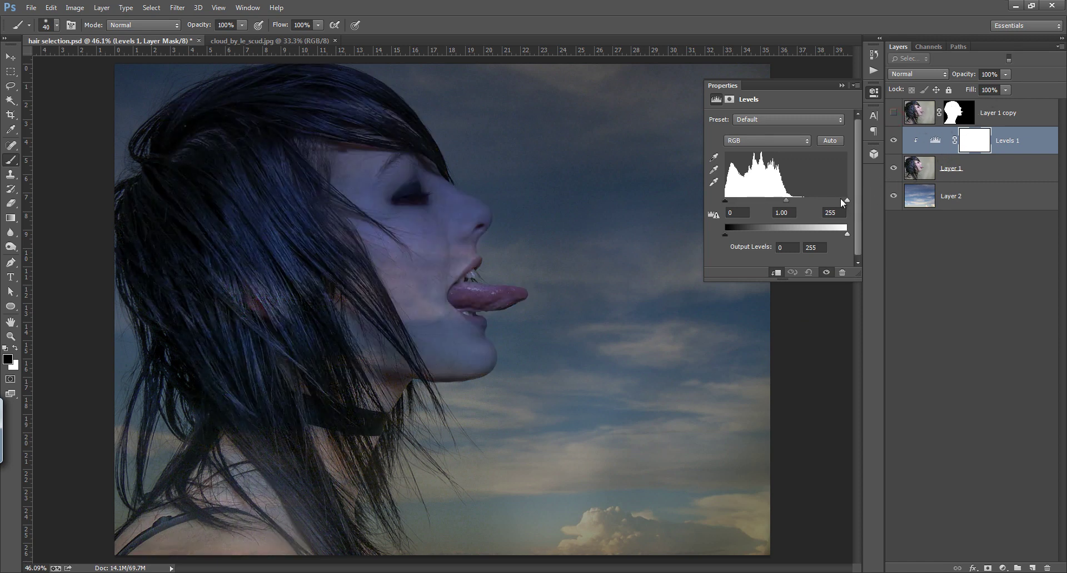
left_click_drag(845, 200, 810, 208)
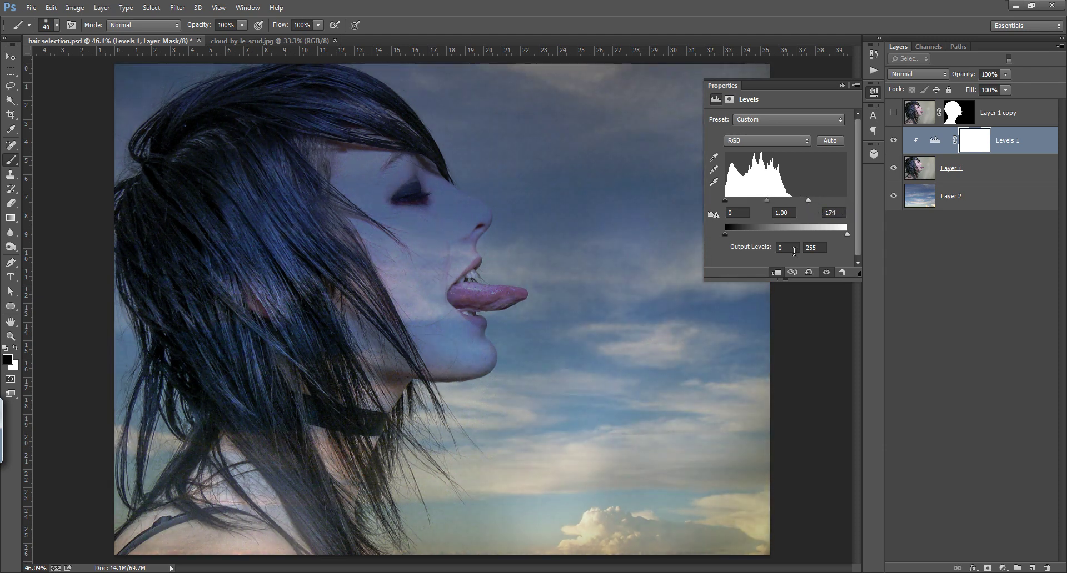
left_click(841, 85)
left_click(893, 113)
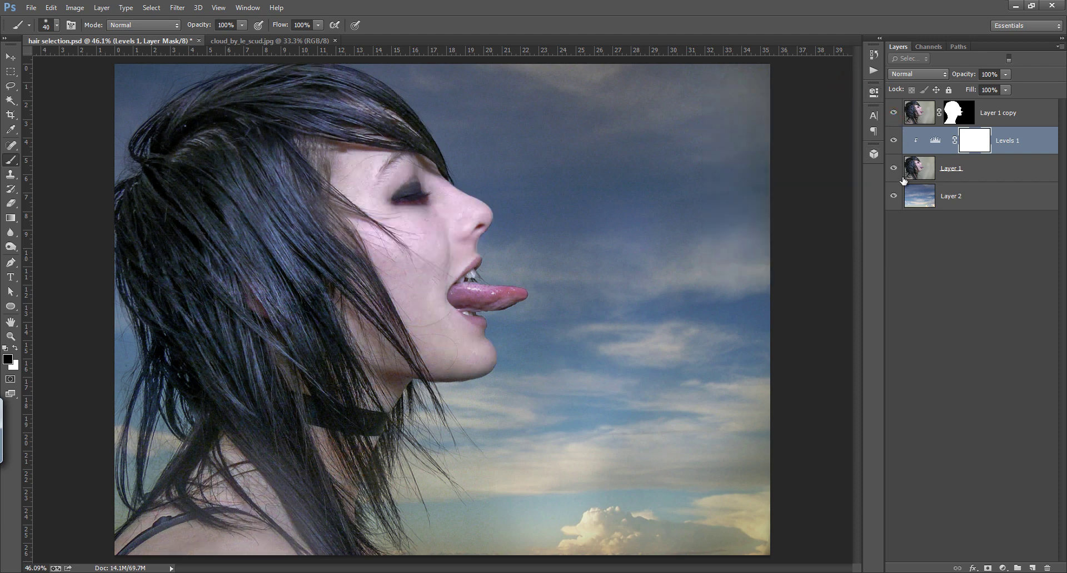
left_click(955, 114)
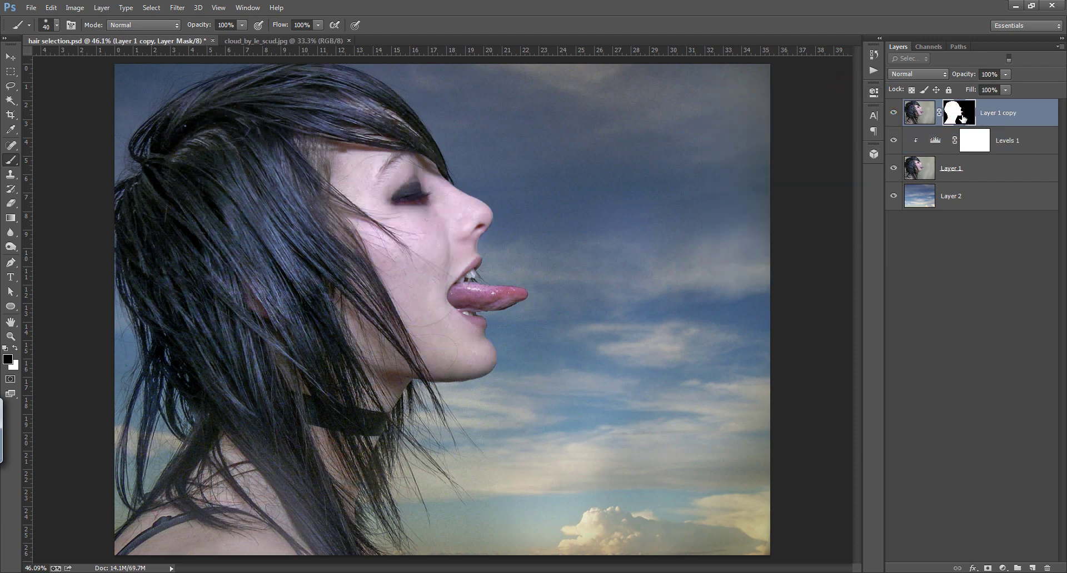
right_click(959, 118)
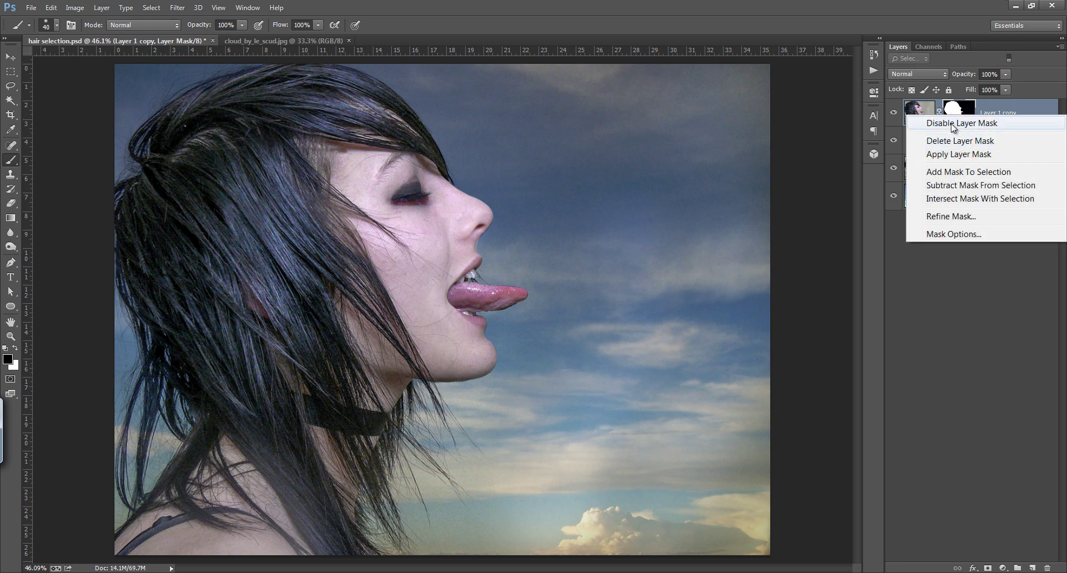
left_click(956, 124)
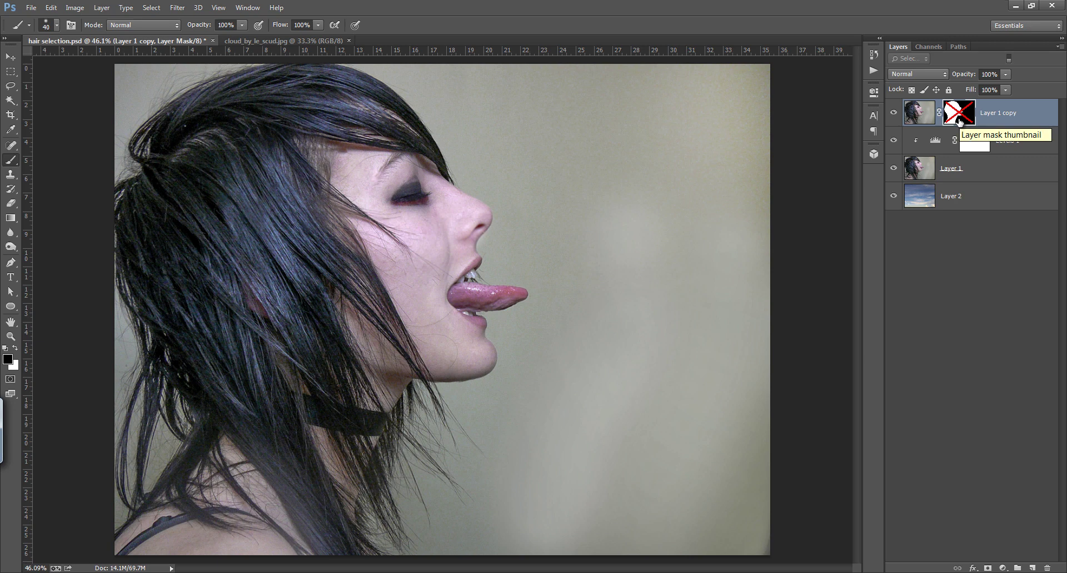
right_click(960, 121)
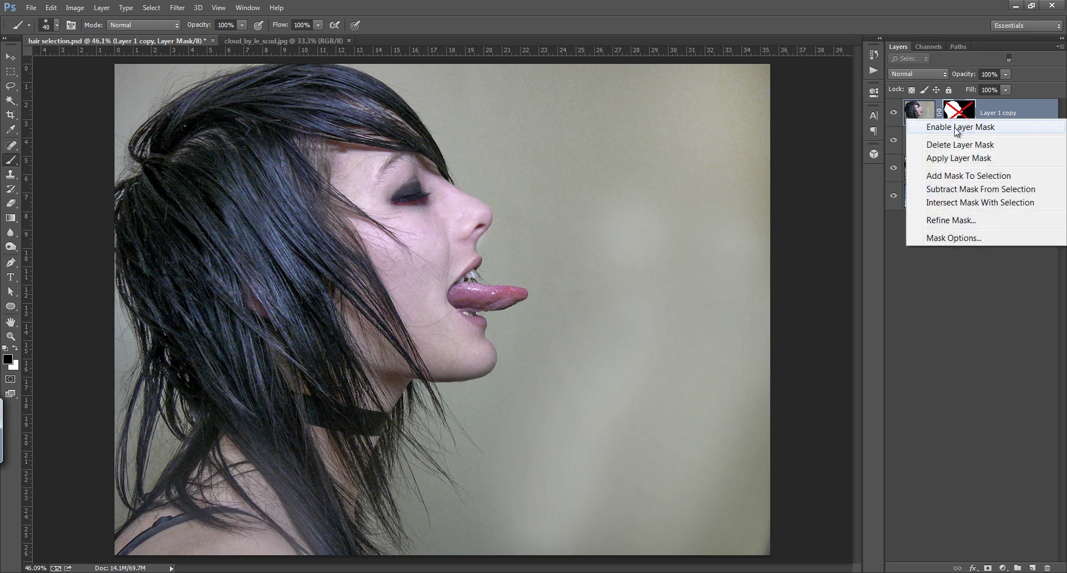
left_click(956, 124)
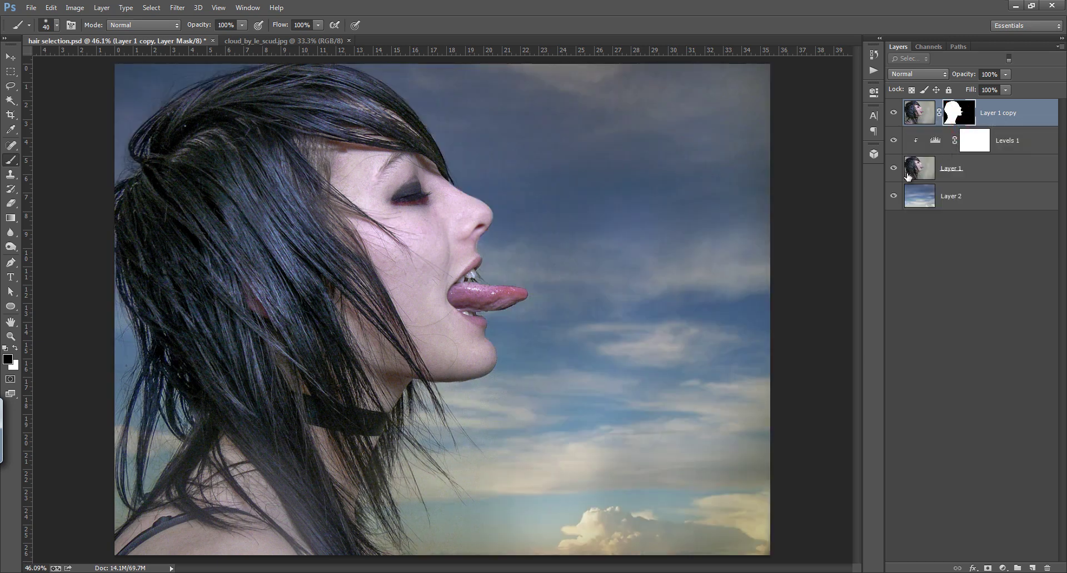